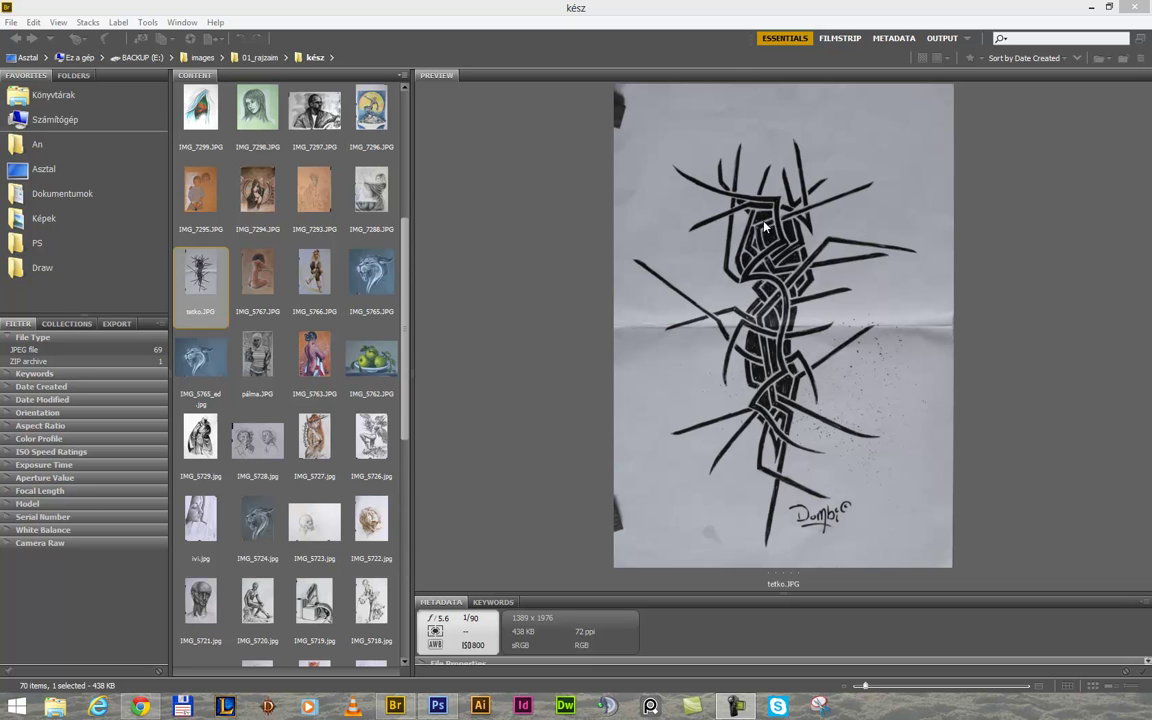
- Select the tetko.JPG thorn scan in Bridge and open it in Photoshop
click(200, 275)
double_click(200, 275)
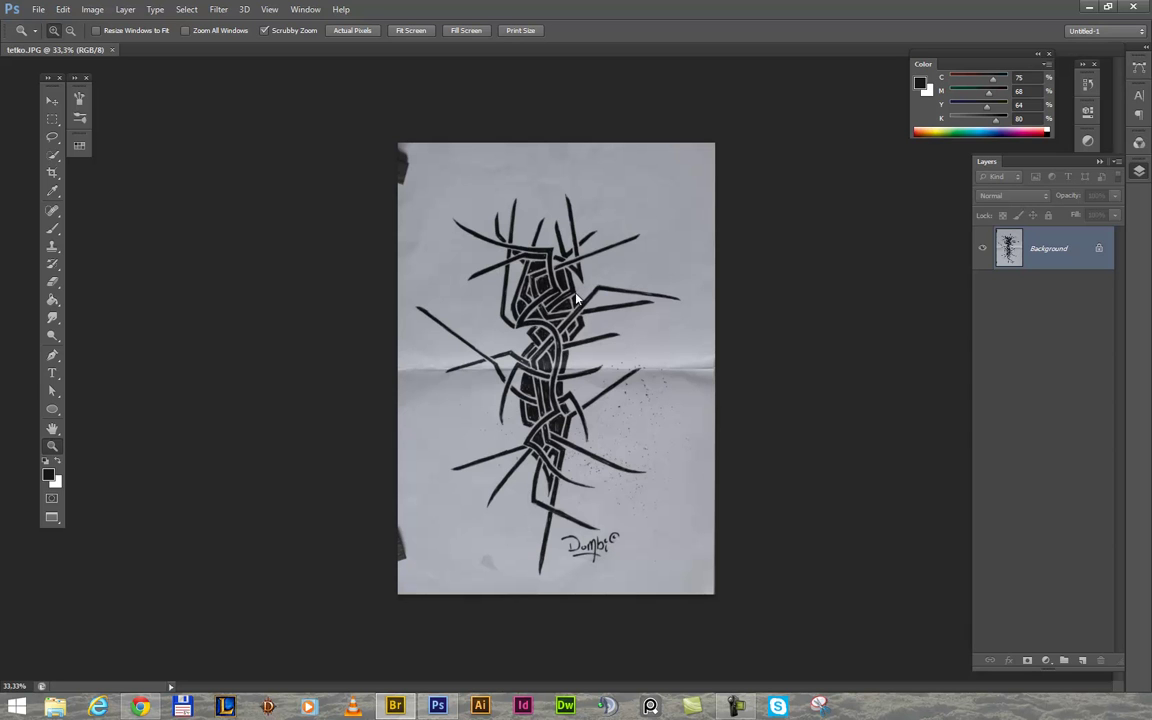
- Zoom in, switch to full-screen mode with menus, and add an empty Layer 1 above the scan
click(702, 269)
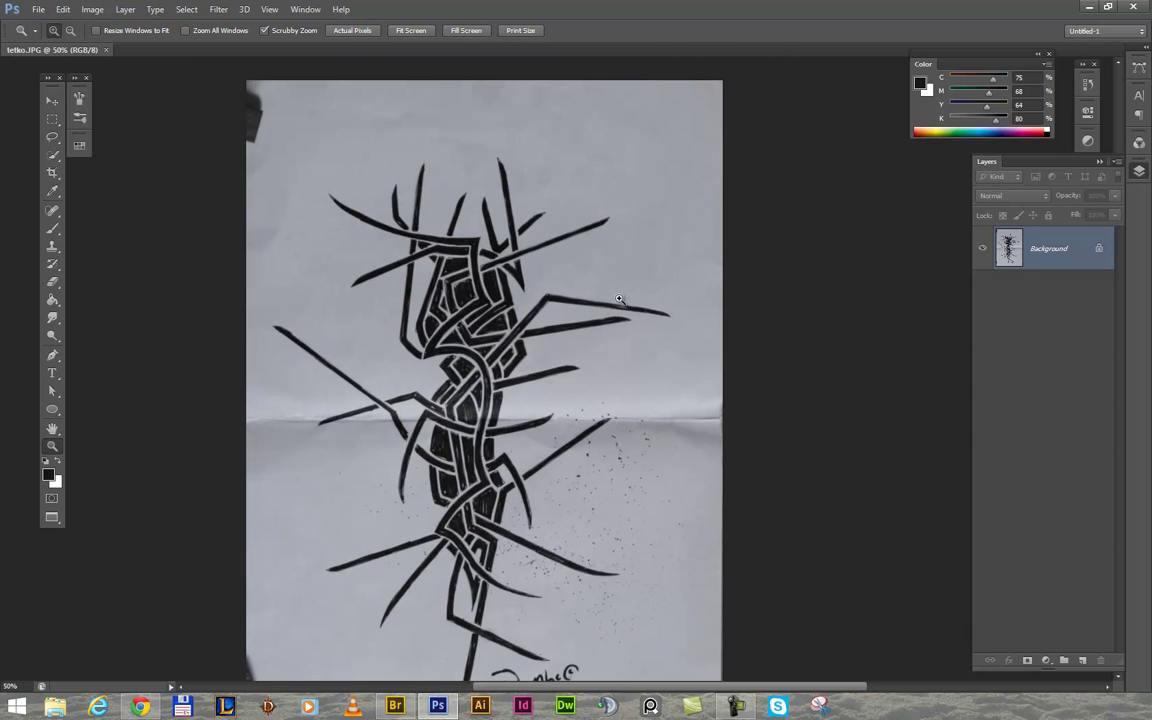
key(f)
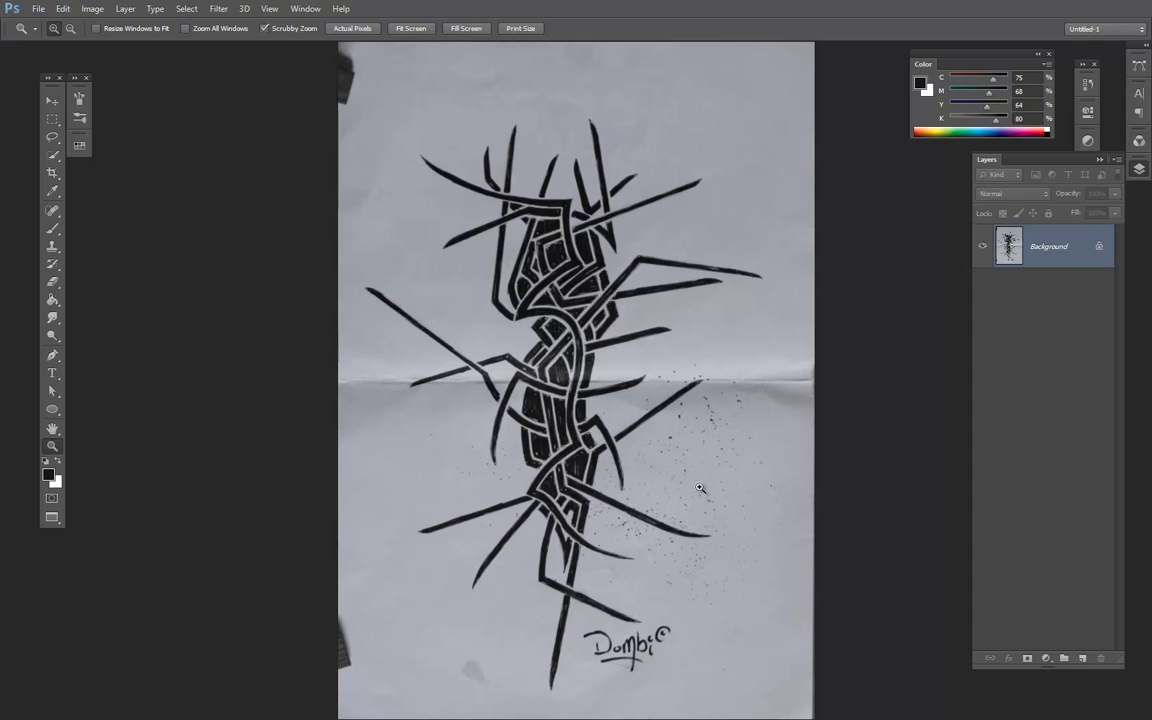
click(1138, 168)
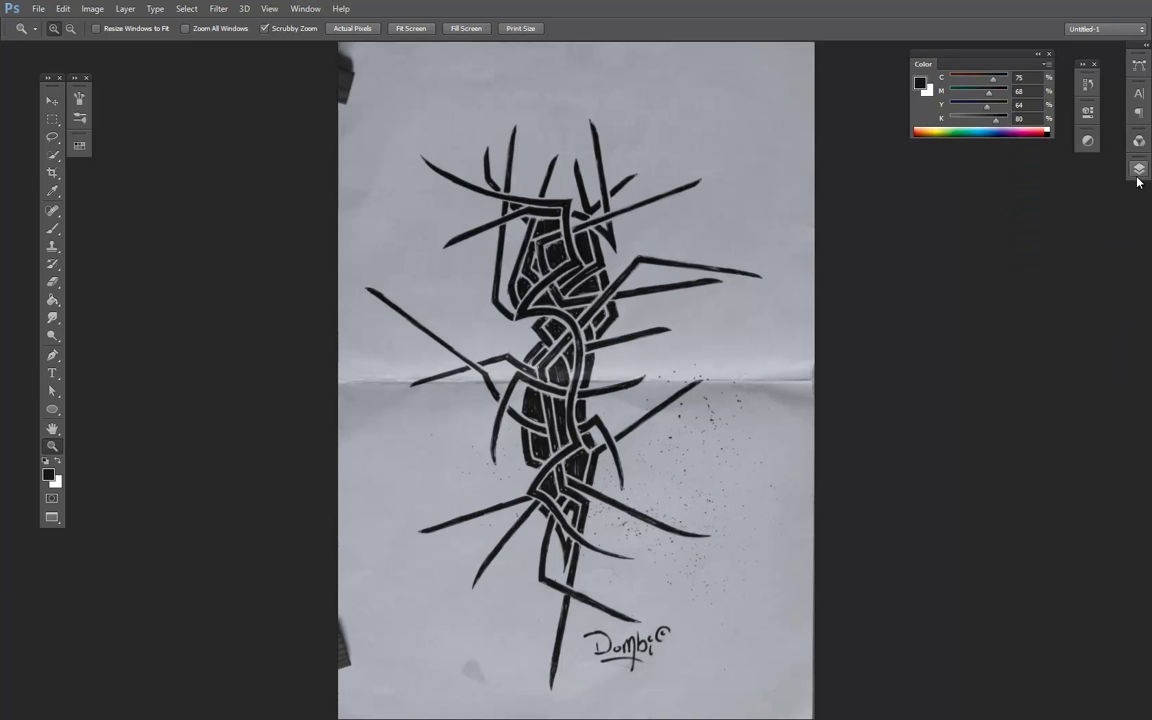
click(1138, 168)
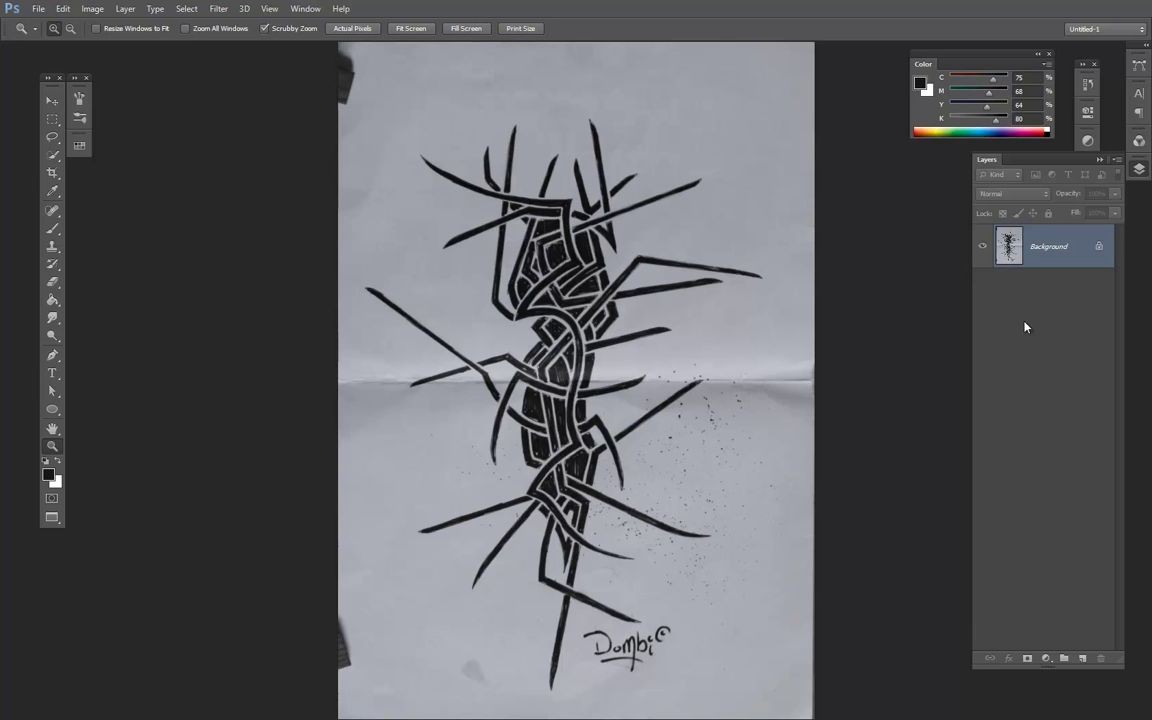
click(1082, 658)
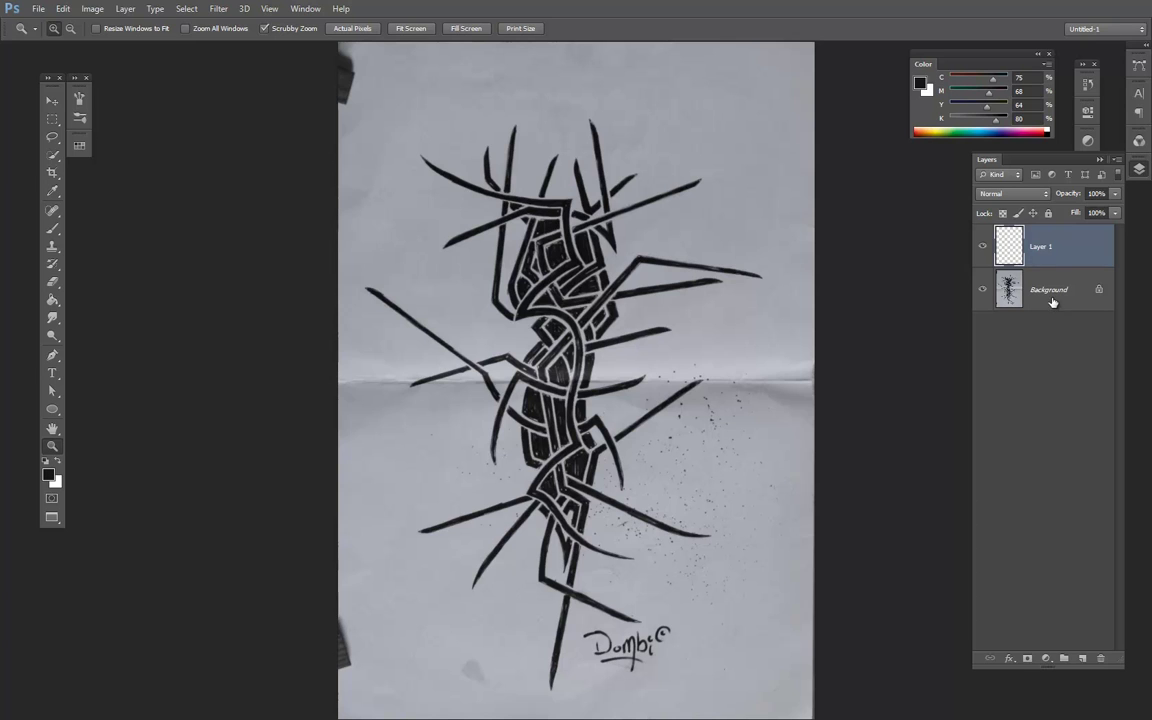
- Toggle between Layer 1 and Background with Alt+[ / Alt+], ending on Background
click(1040, 297)
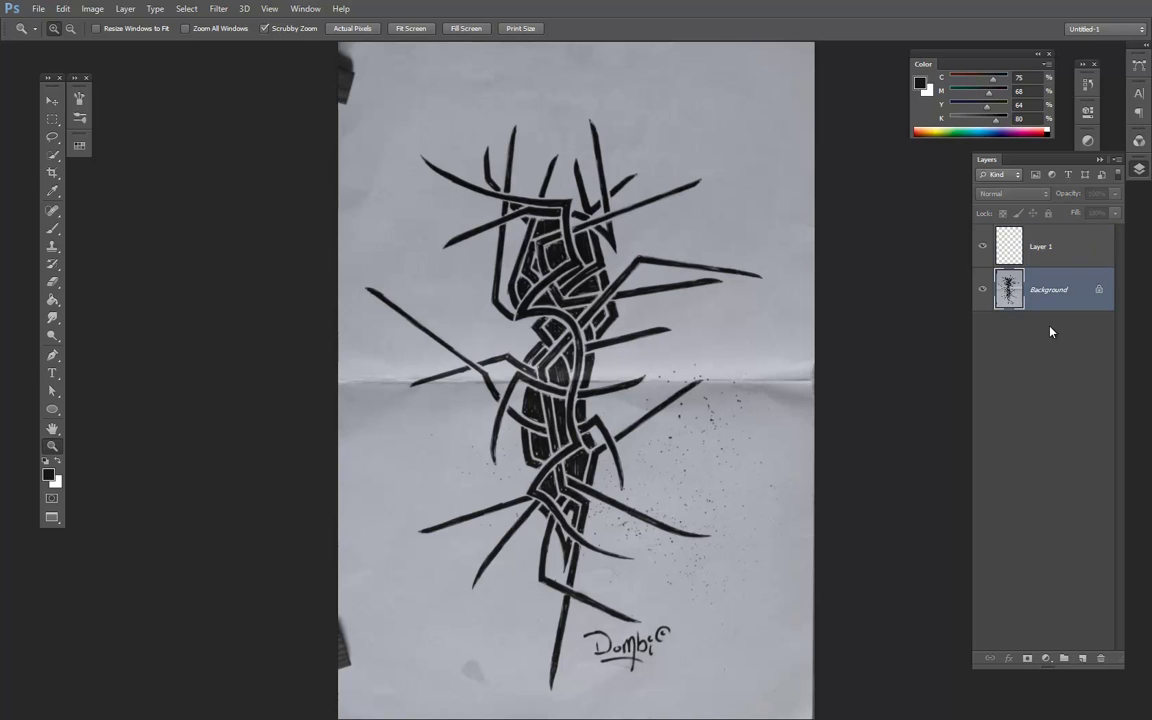
click(1043, 250)
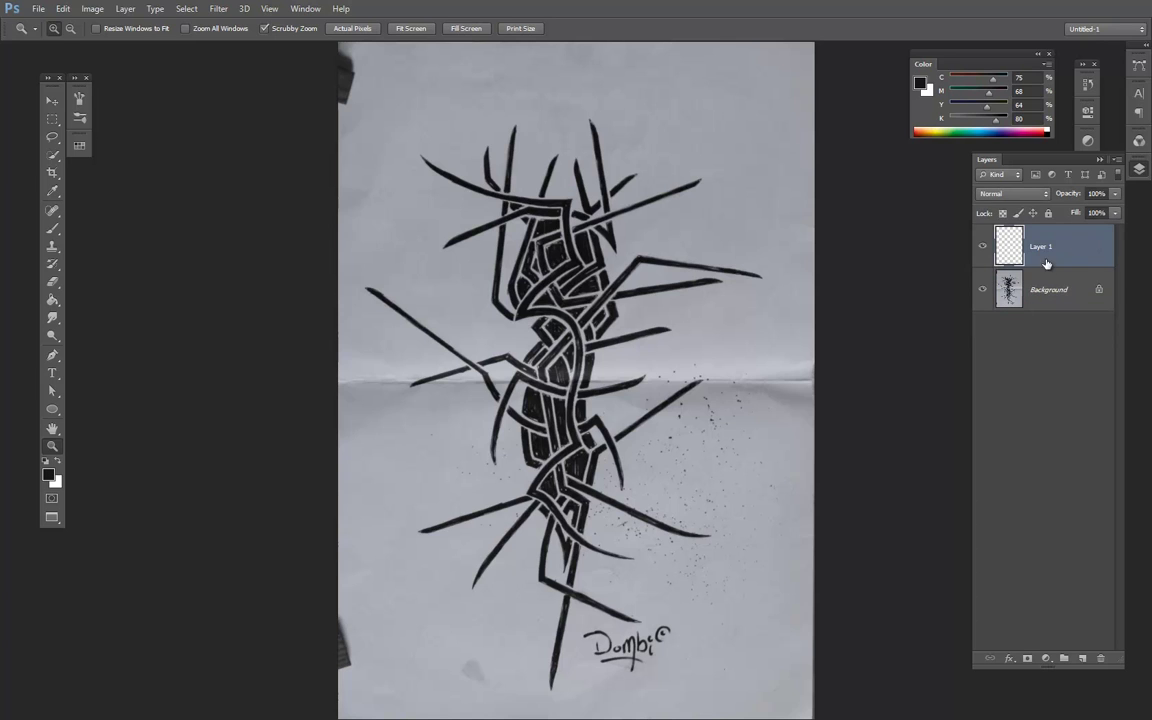
click(1055, 296)
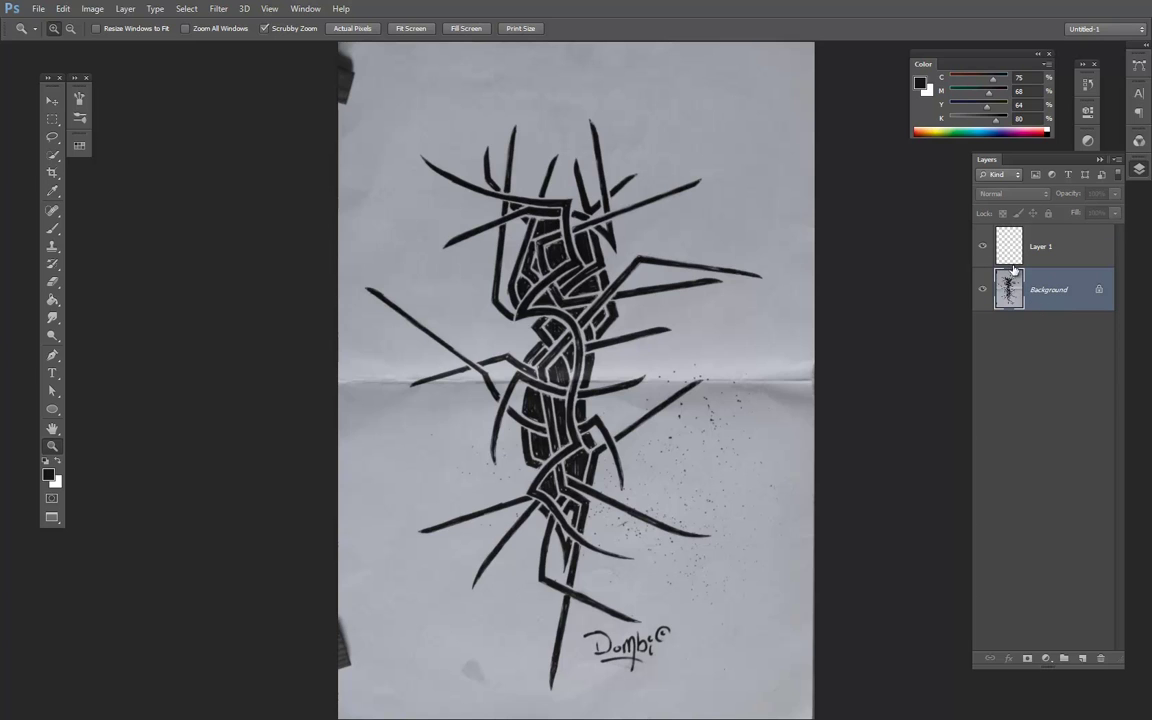
key(alt+bracketright)
key(alt+bracketleft)
key(alt+bracketright)
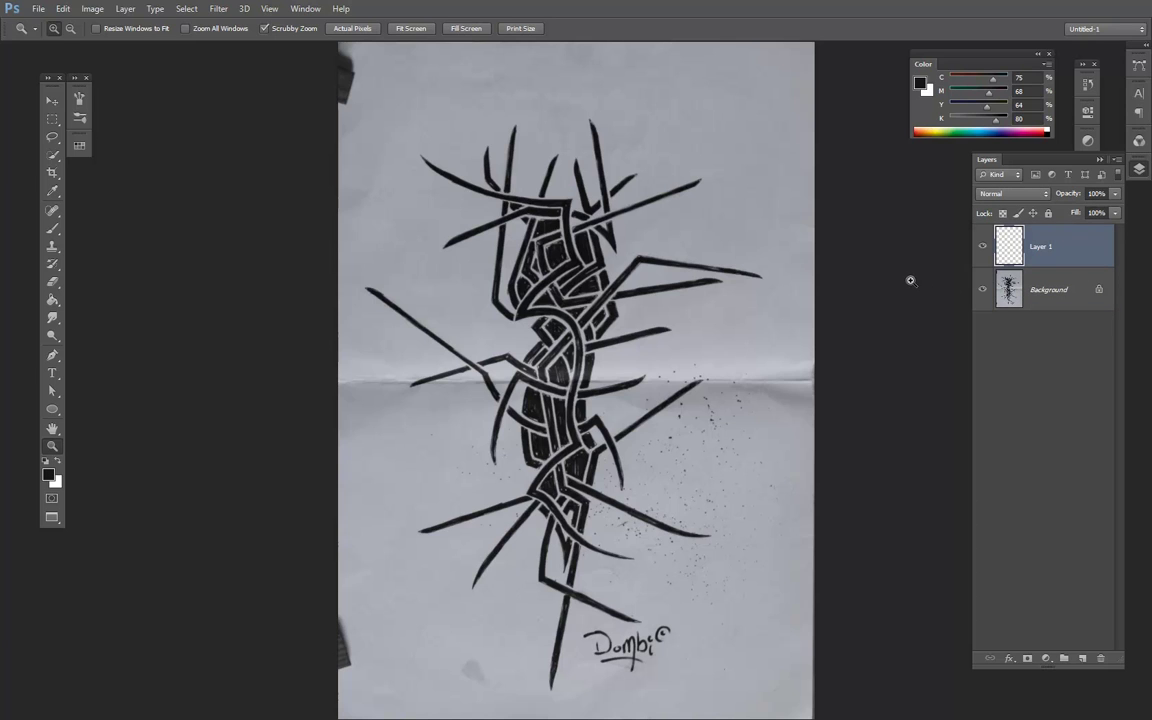
click(1010, 298)
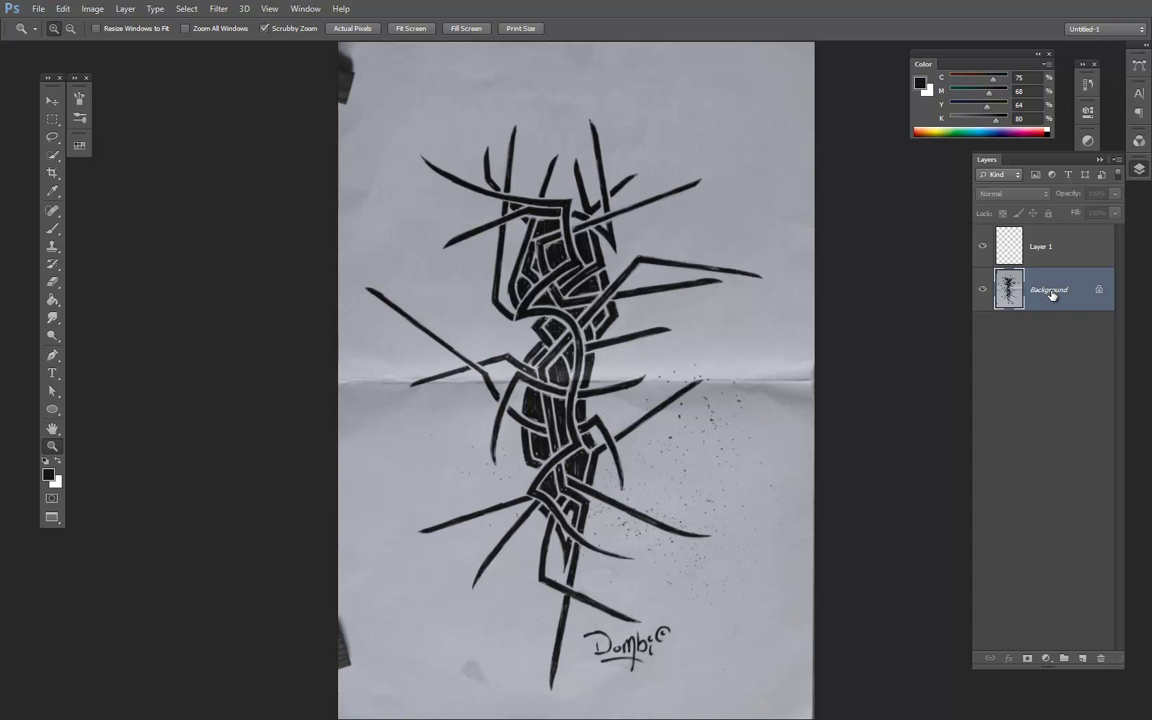
- Convert the Background into Layer 0 at 66% opacity, then select Layer 1
double_click(1049, 295)
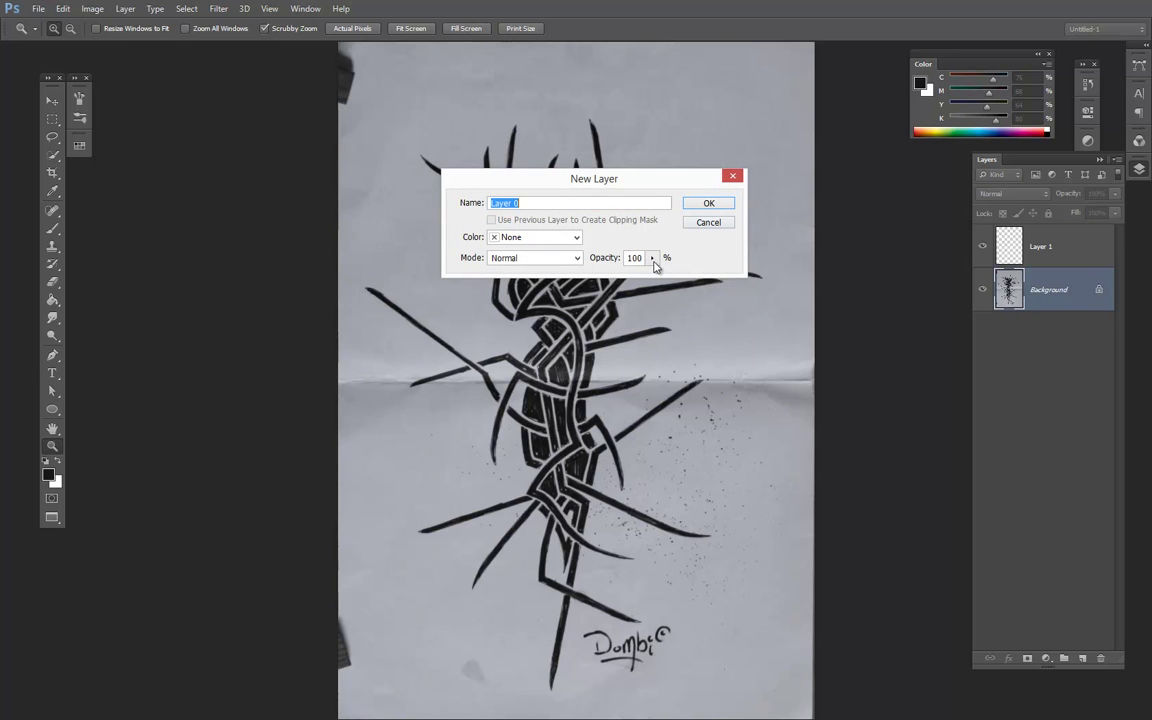
drag(652, 260, 629, 278)
click(712, 203)
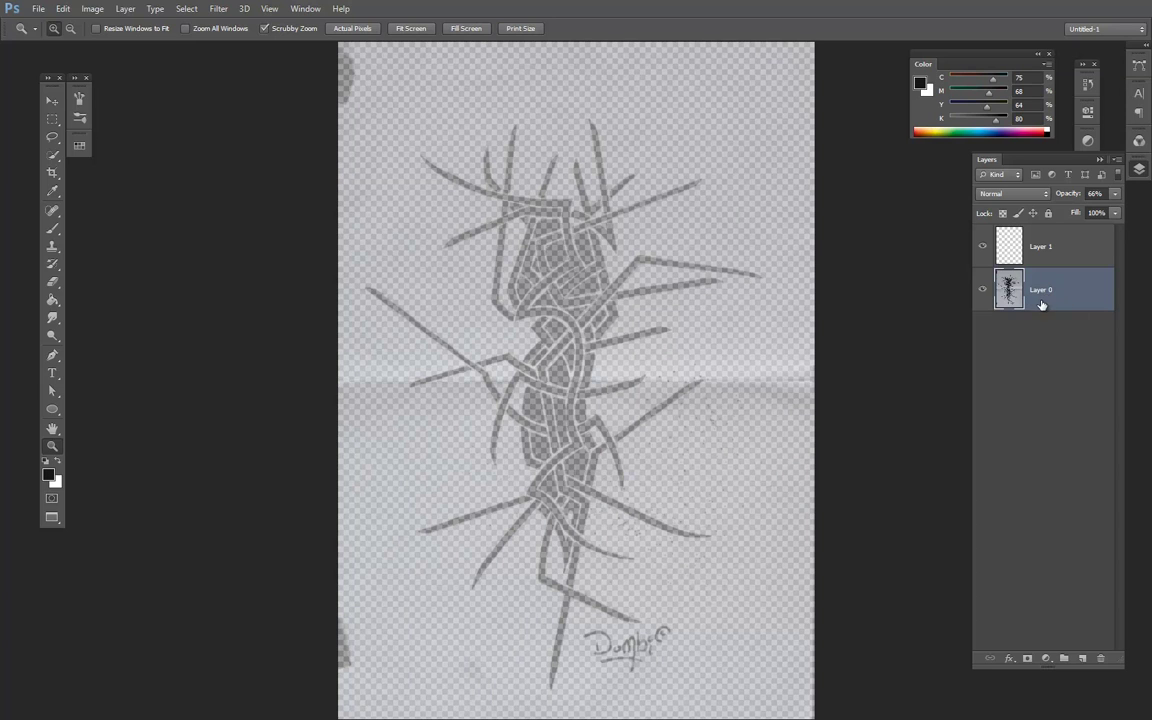
click(1041, 233)
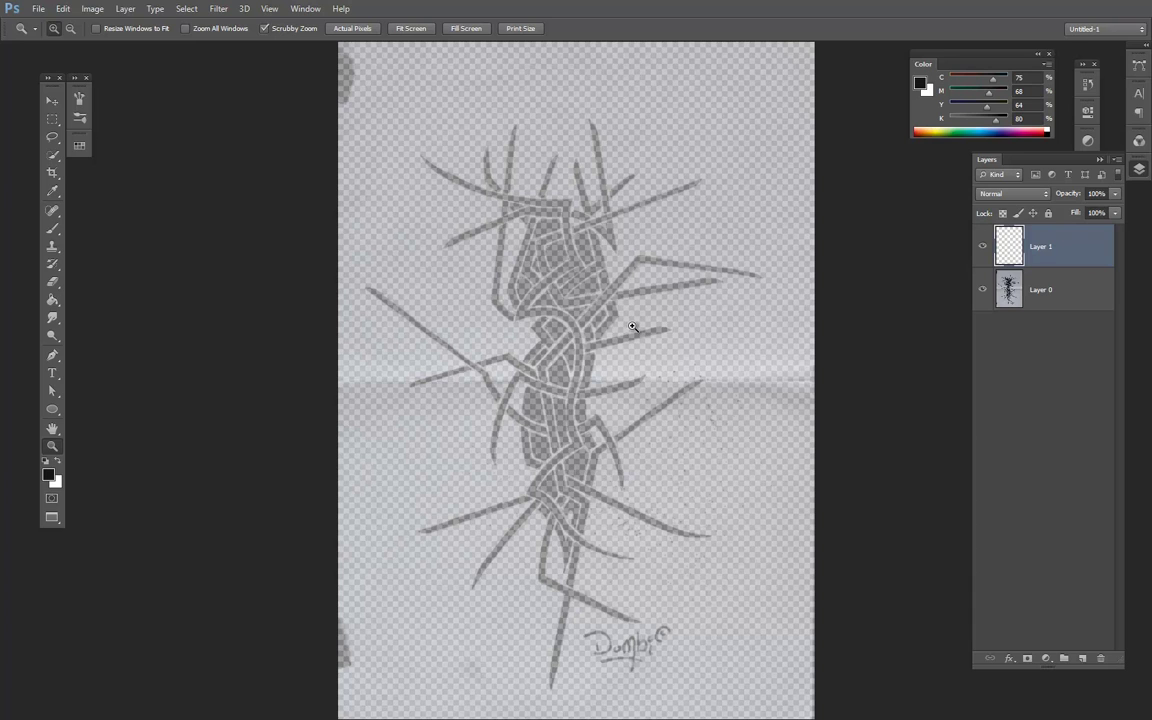
- Choose the Brush tool with a hard round tip shrunk to 40 px
click(80, 98)
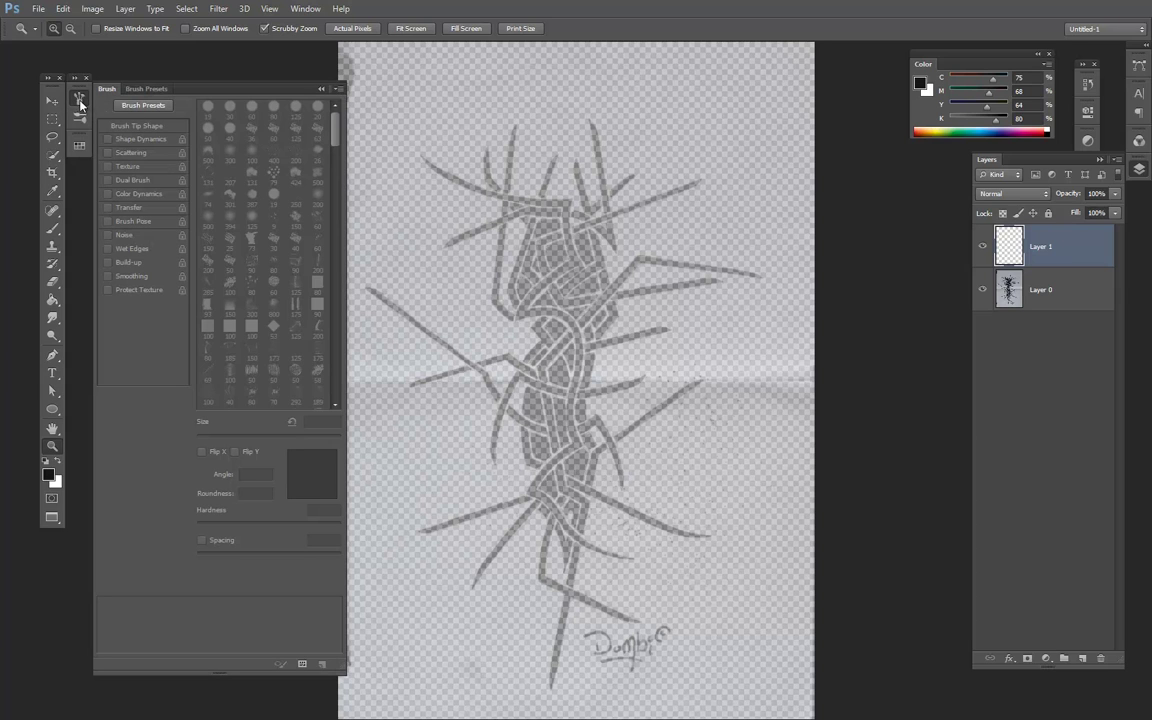
click(53, 228)
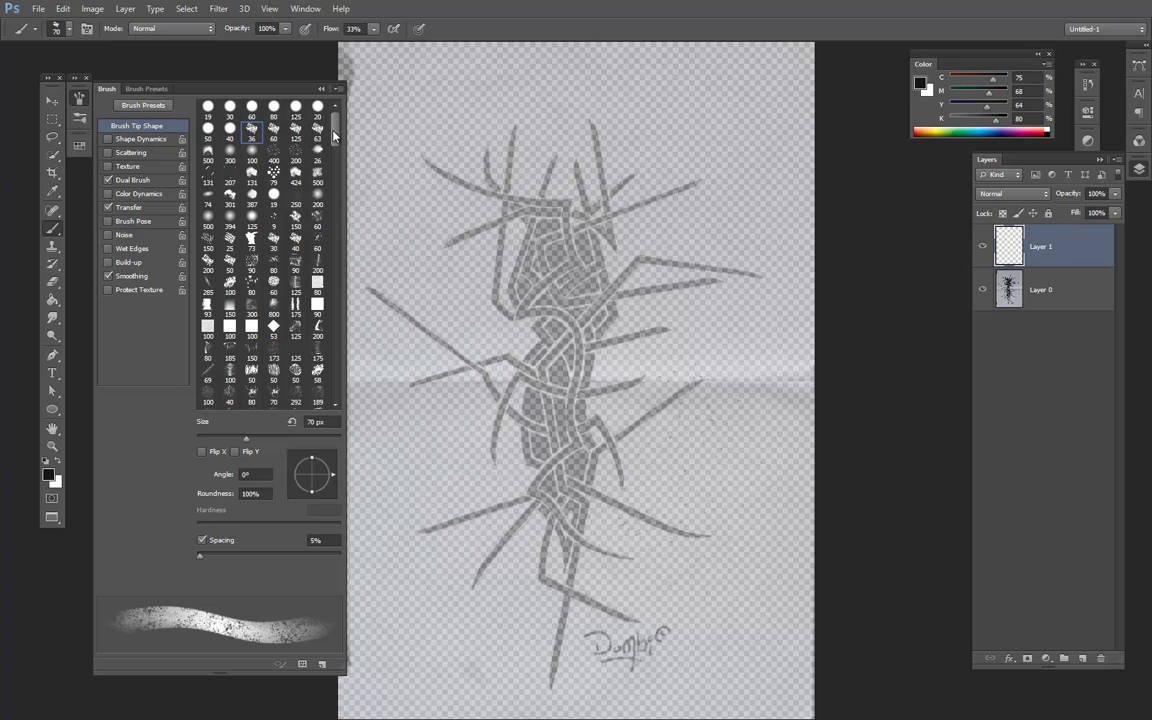
click(295, 112)
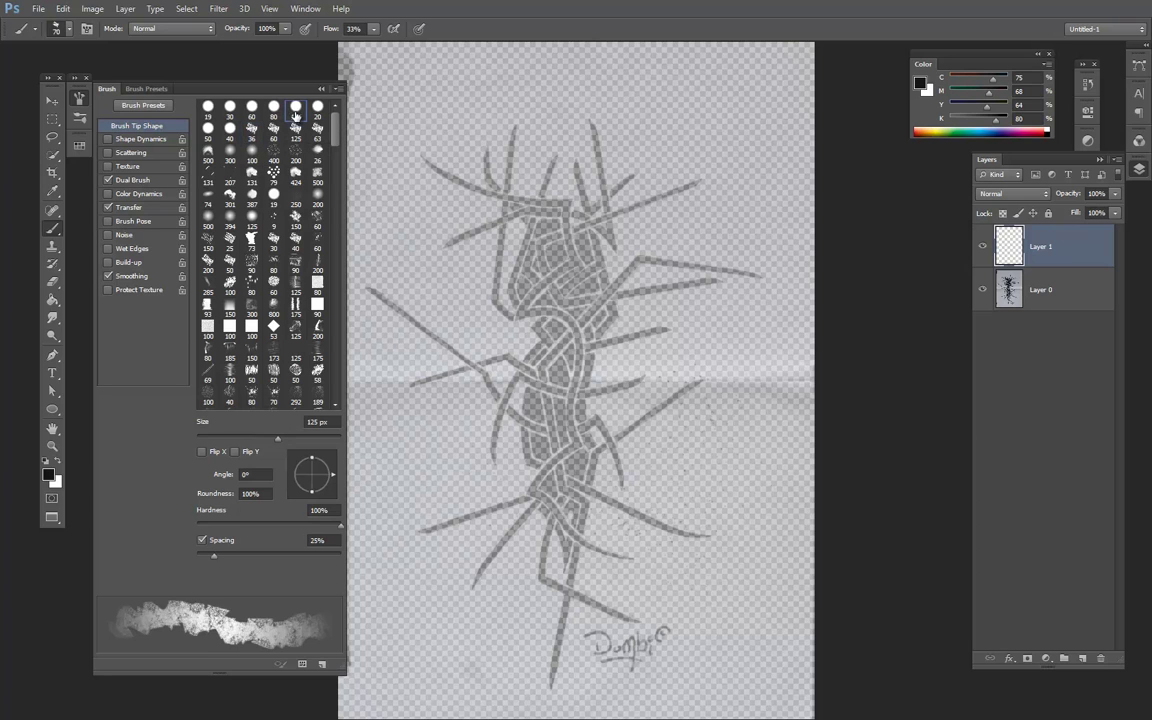
click(209, 131)
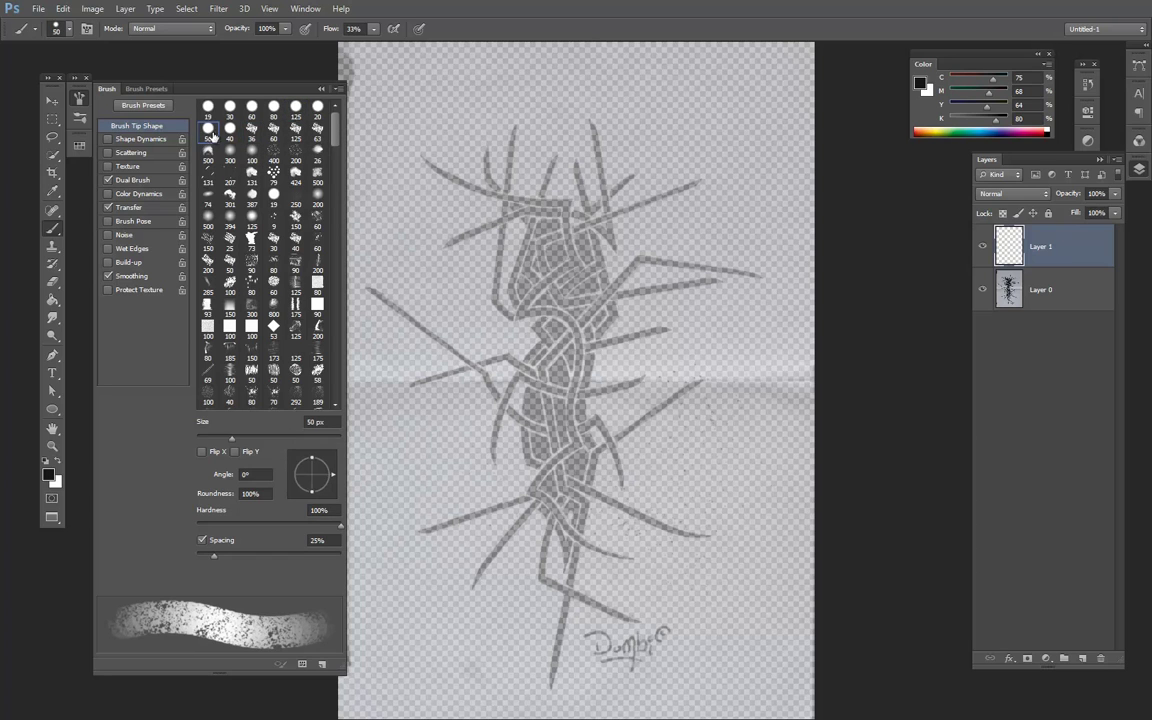
key(bracketleft)
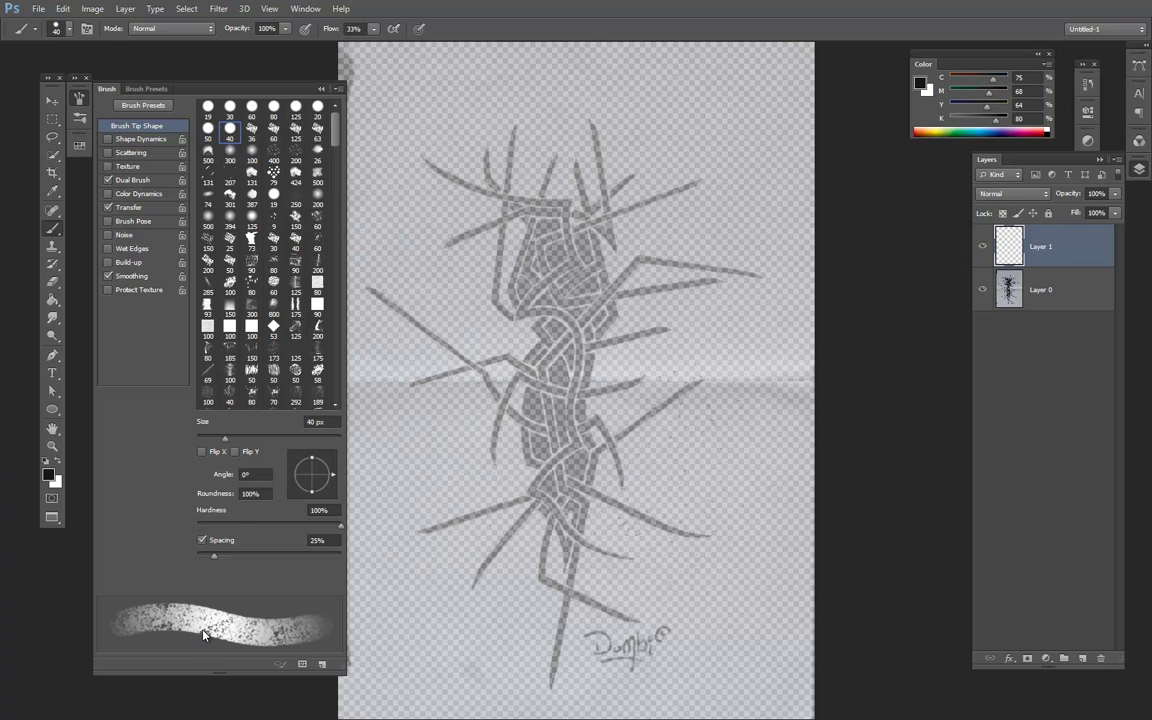
- Turn off the textured brush effects and enable tapered stroke ends with 20% minimum diameter
click(108, 180)
click(108, 206)
click(108, 207)
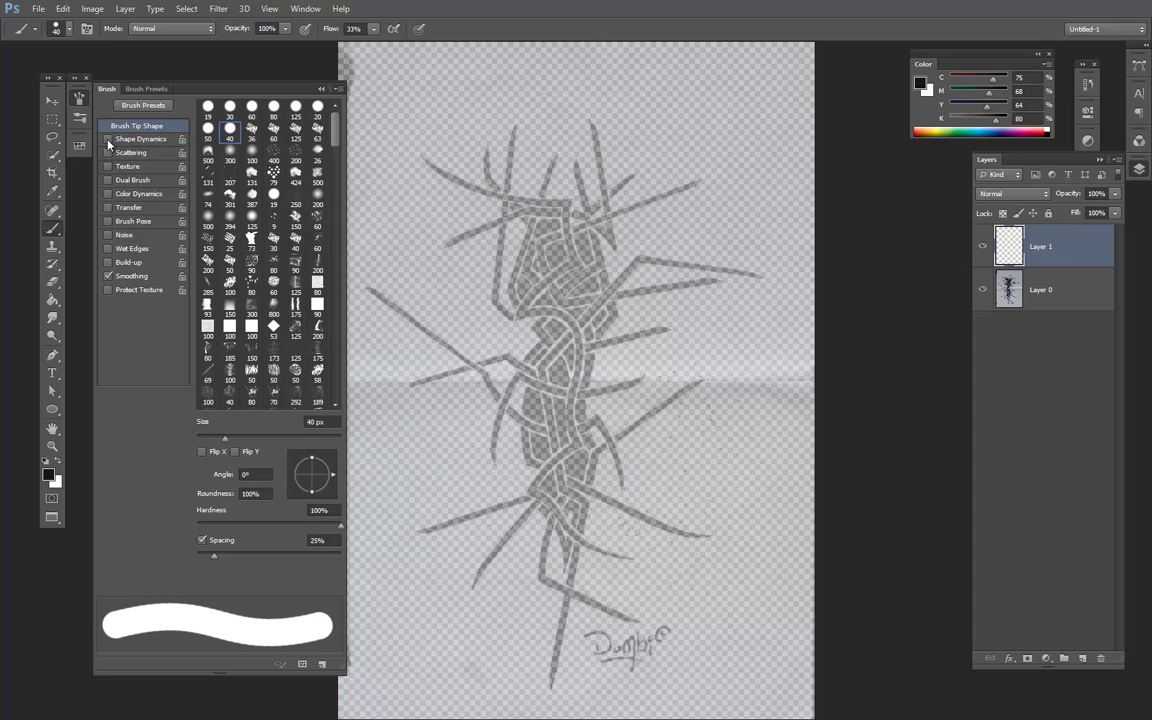
click(108, 140)
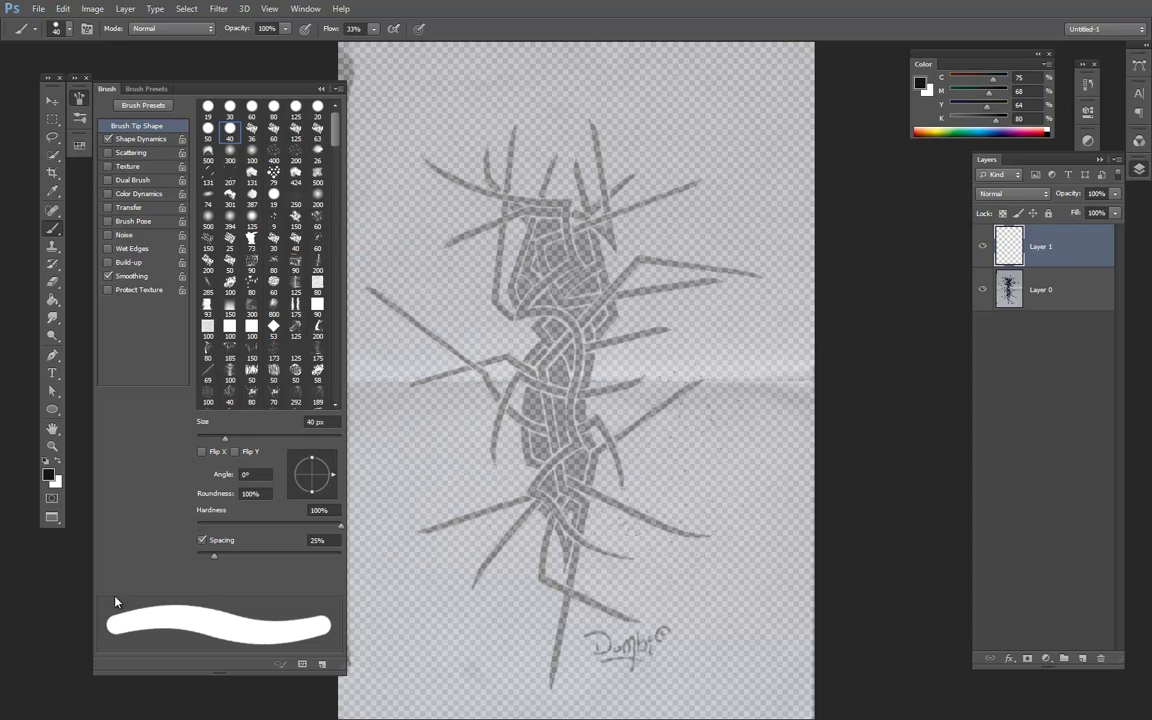
click(108, 140)
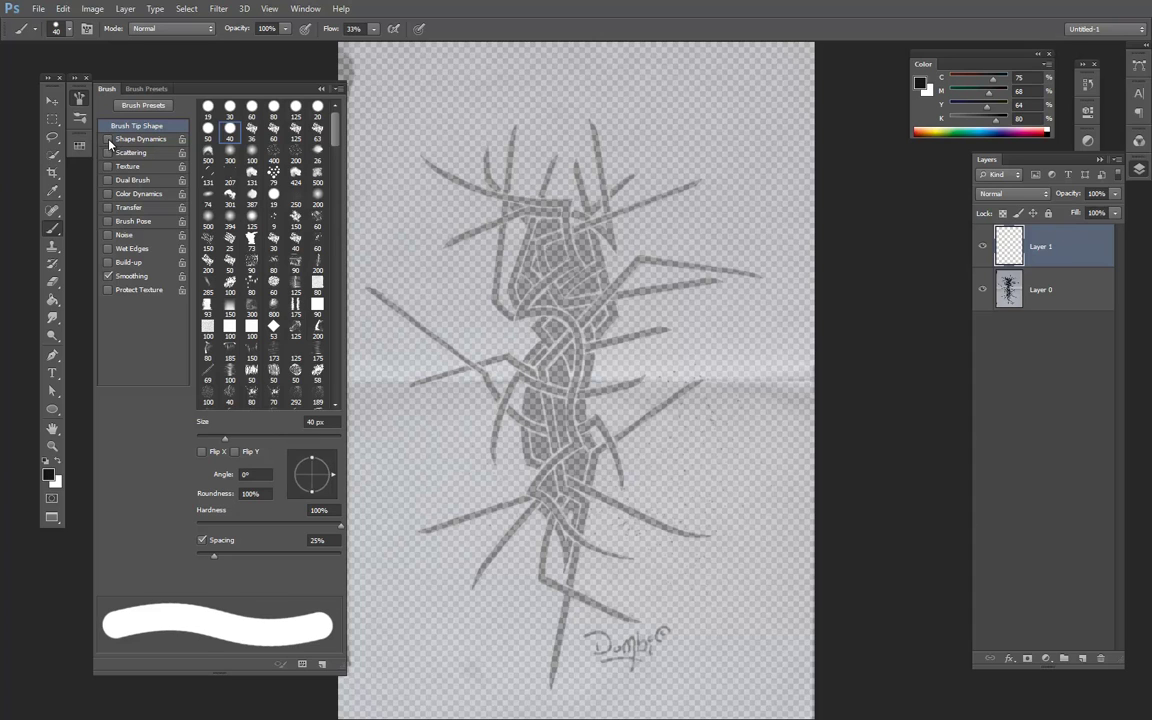
click(108, 140)
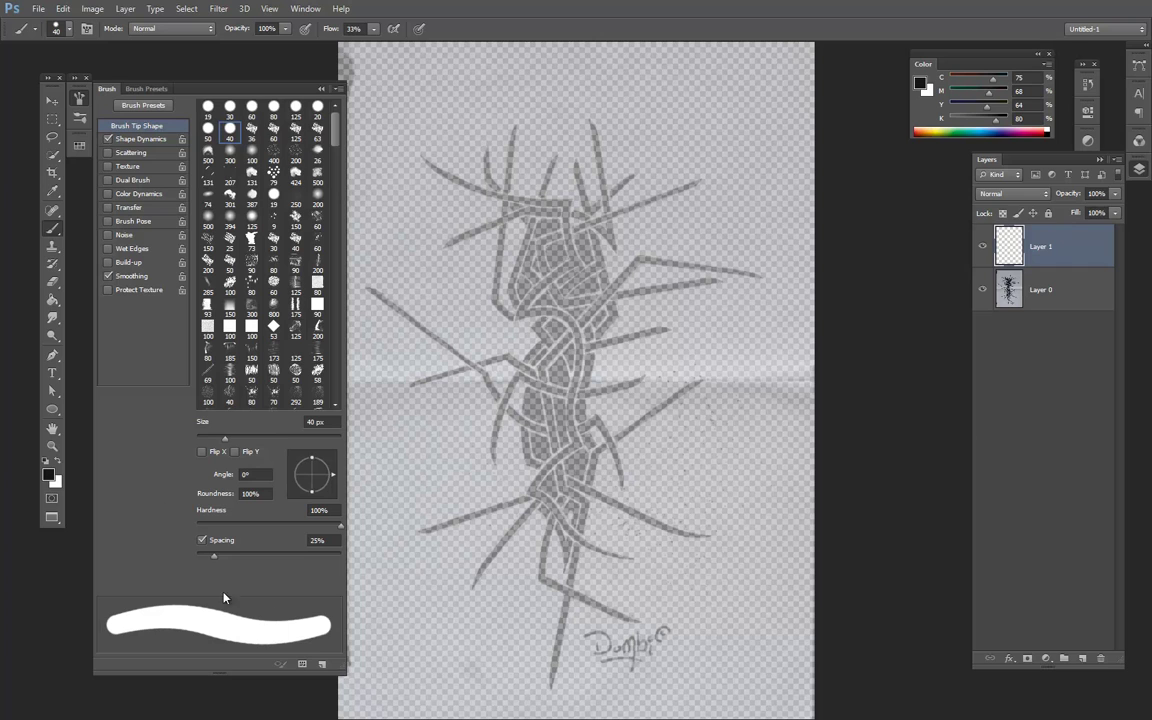
click(139, 140)
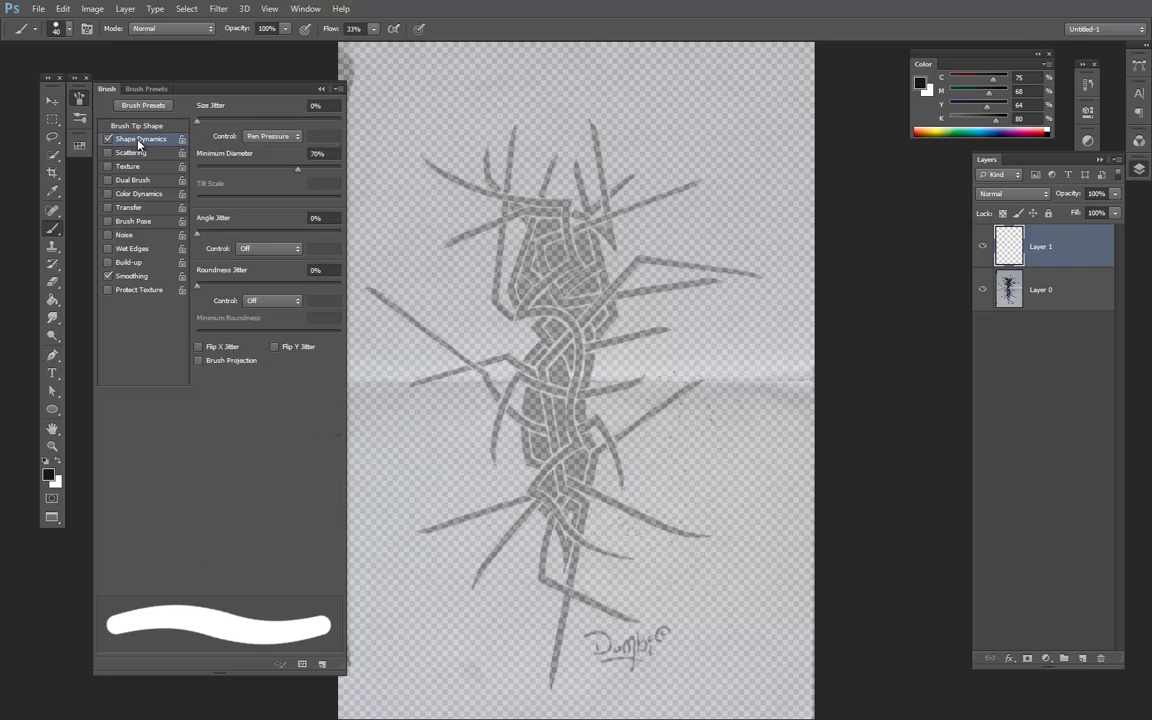
drag(297, 170, 234, 167)
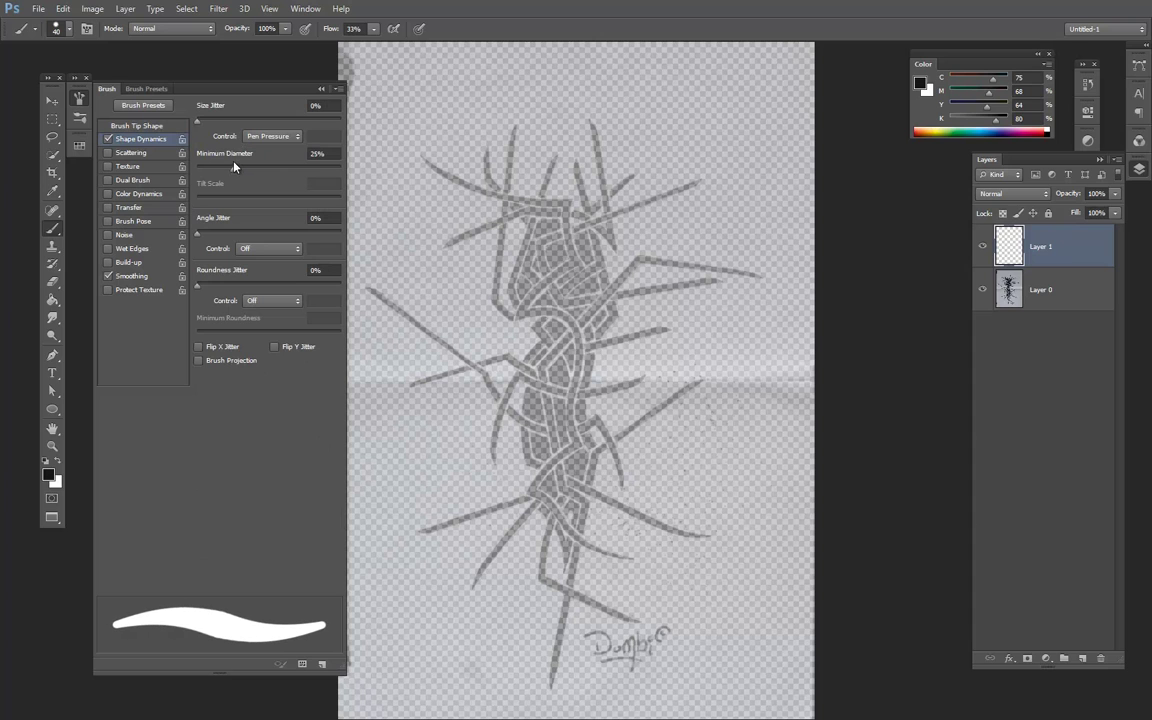
drag(235, 170, 220, 173)
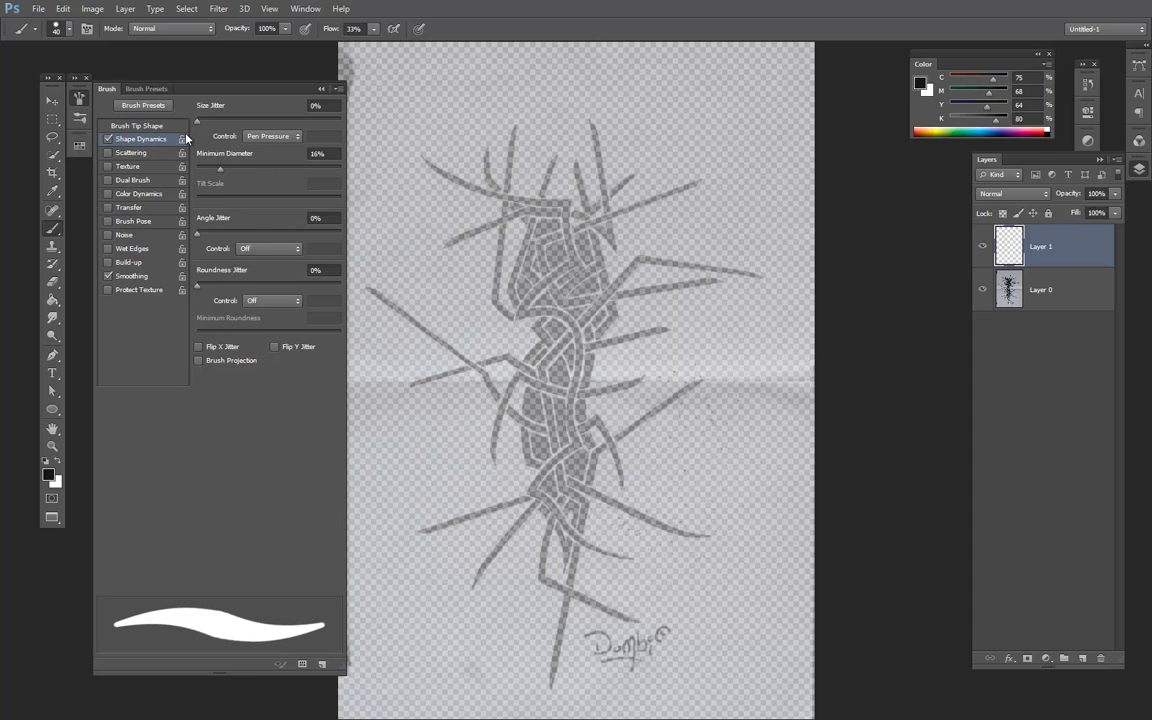
- Set brush tip spacing to 11% and hardness back to 100%
click(141, 127)
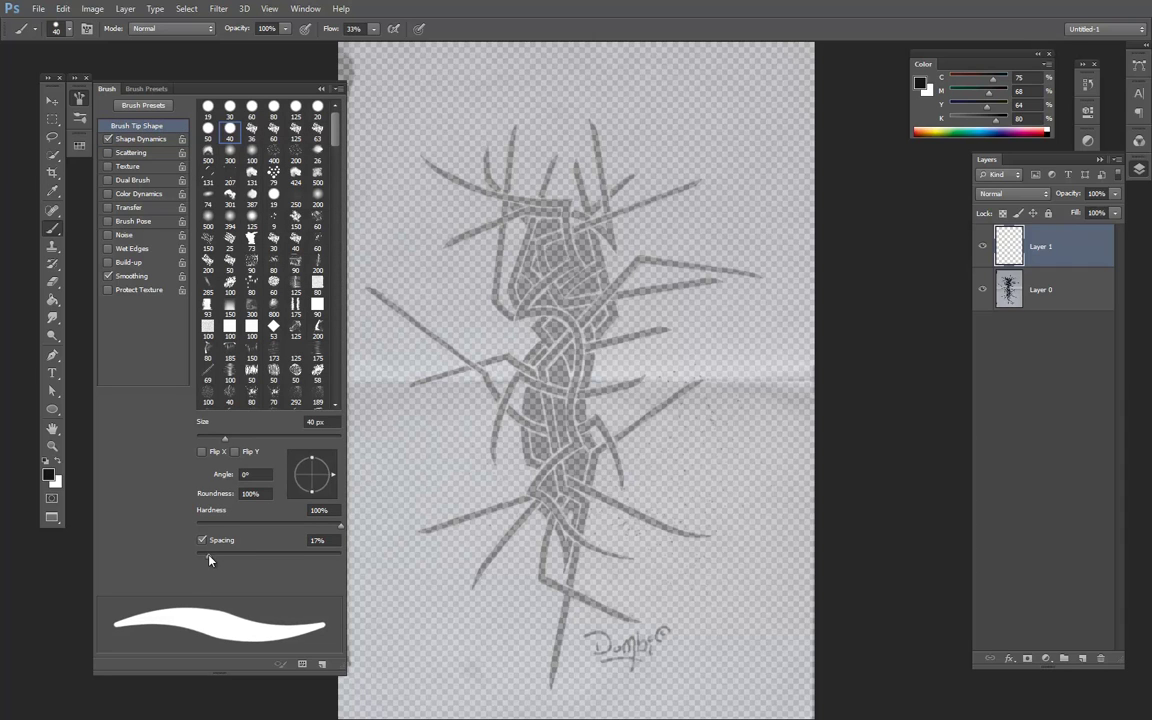
drag(214, 560, 204, 560)
mouse_move(209, 521)
mouse_down()
mouse_move(272, 527)
mouse_move(195, 527)
mouse_up()
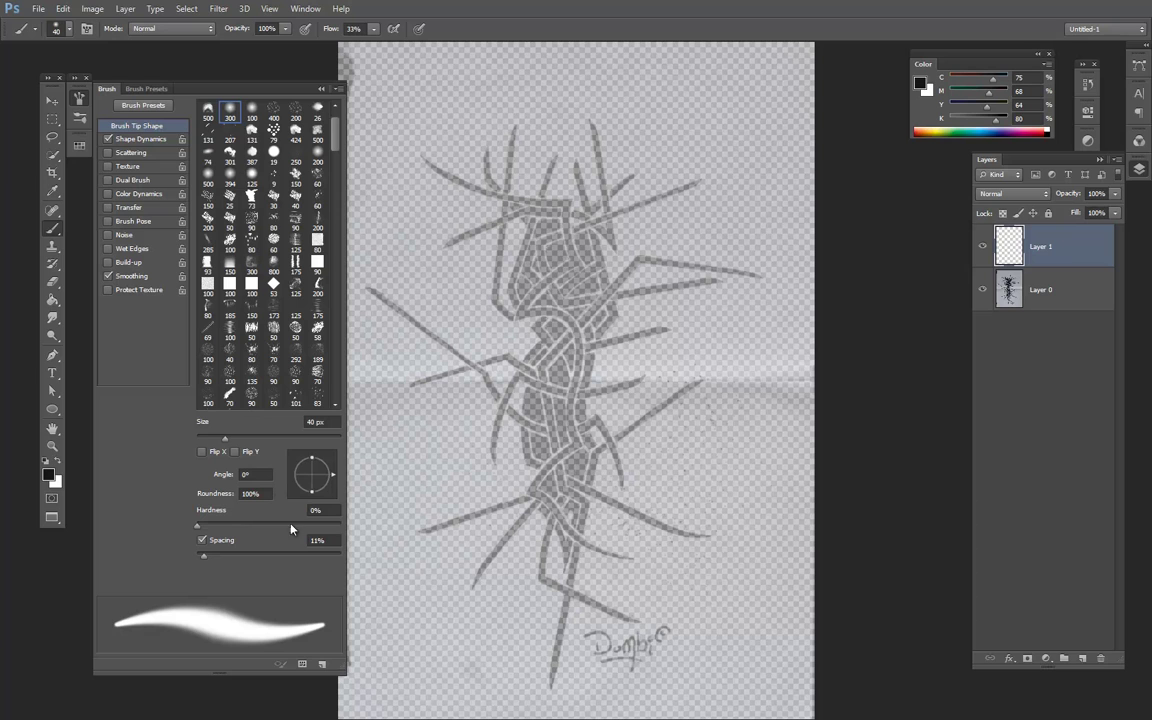
drag(206, 527, 340, 527)
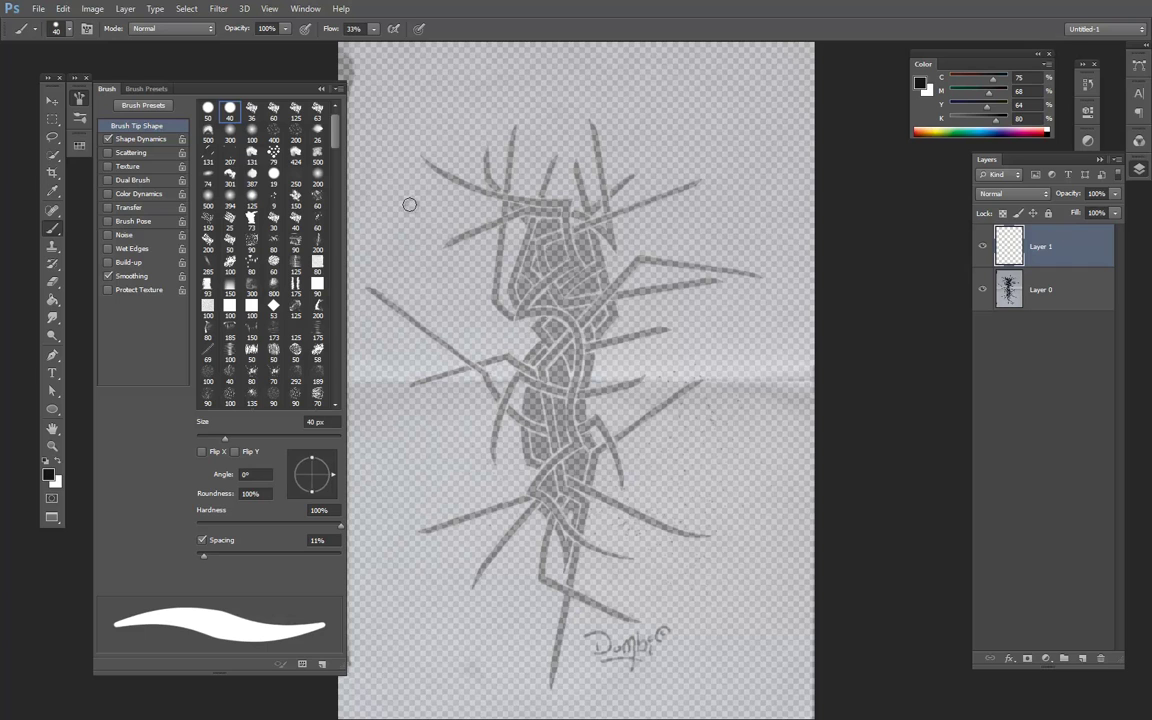
click(79, 98)
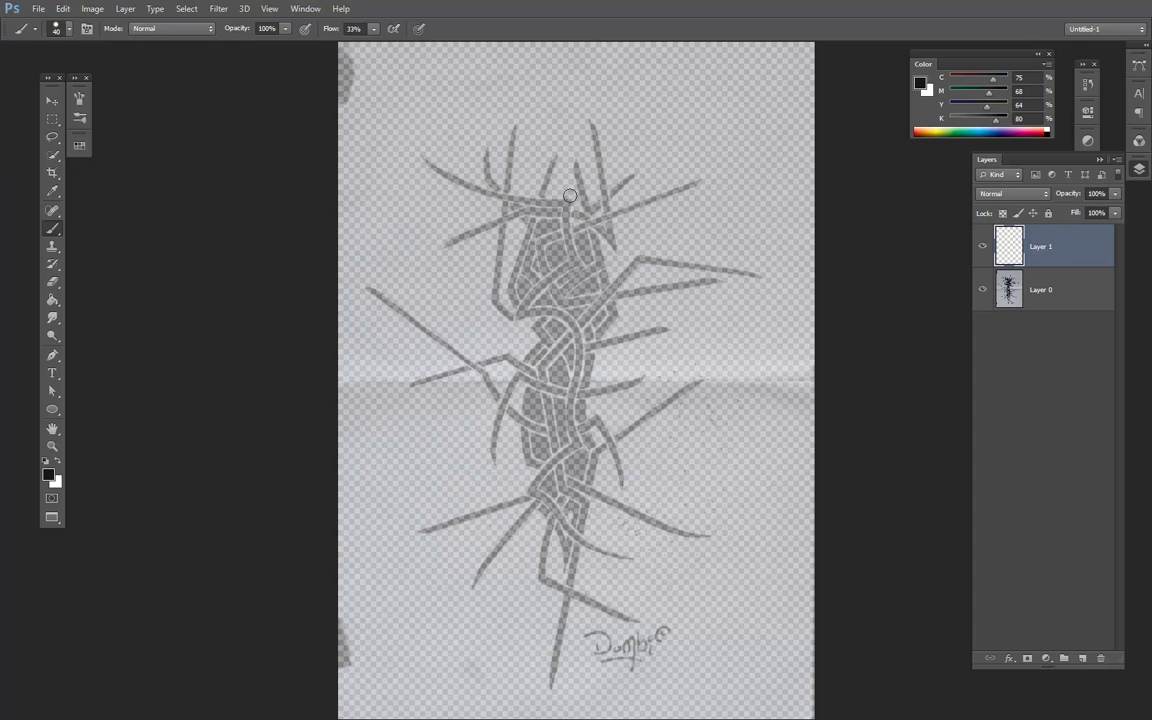
- Zoom in on the top thorns and resize the brush to 35 px
key(z)
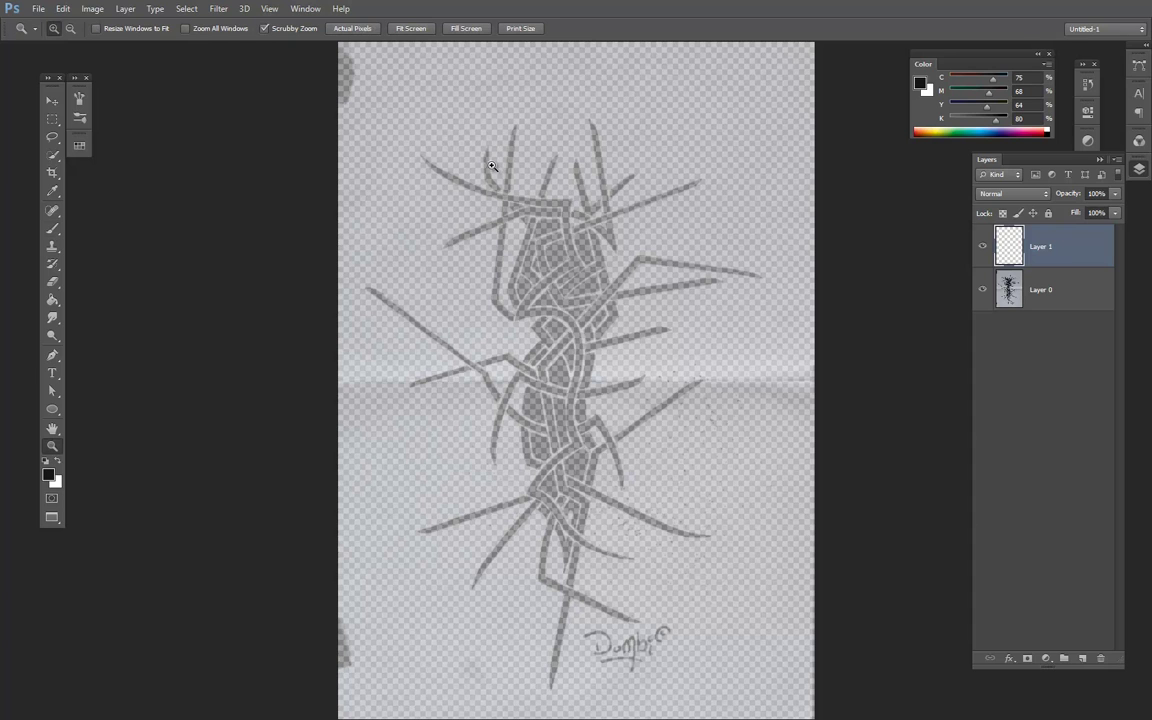
mouse_move(386, 90)
mouse_down()
mouse_move(506, 216)
mouse_move(731, 315)
mouse_move(406, 170)
mouse_move(622, 316)
mouse_move(509, 298)
mouse_up()
key(b)
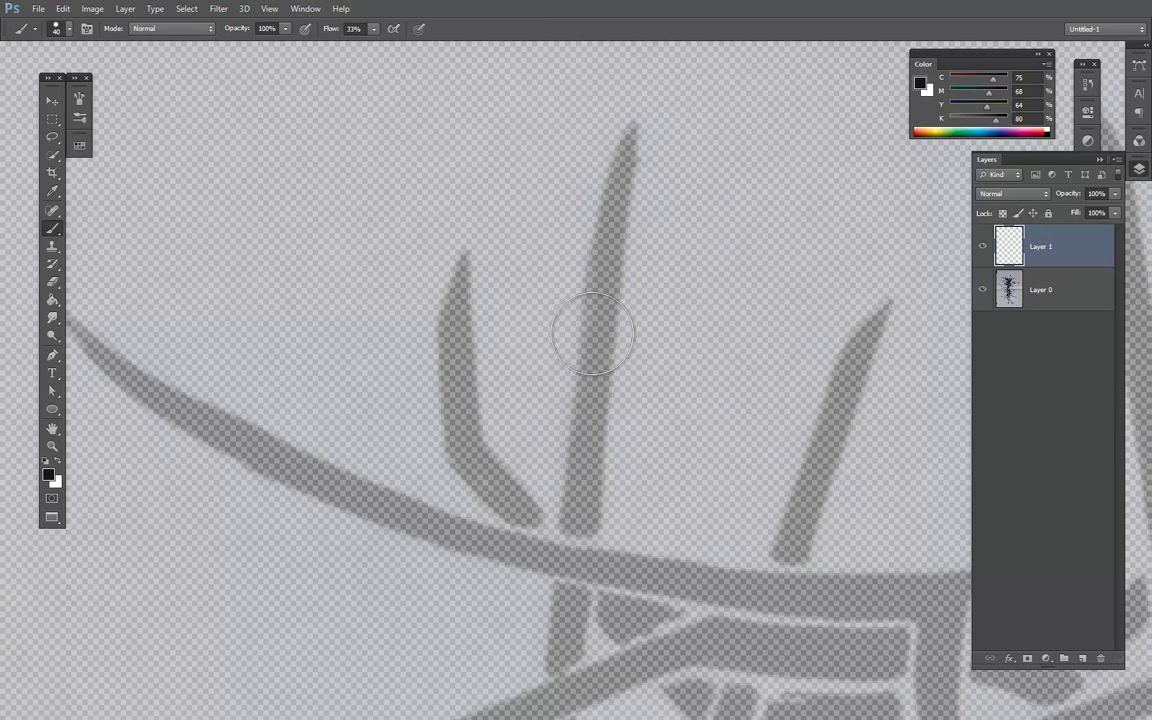
key(bracketleft)
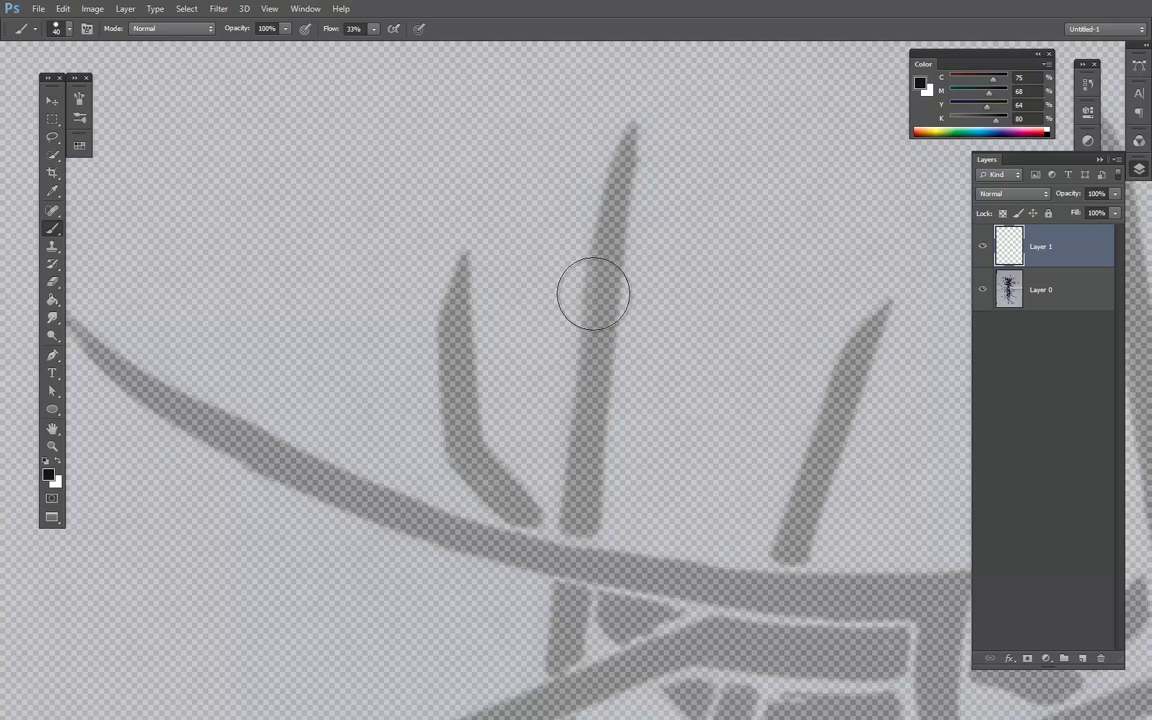
key(bracketleft)
key(bracketleft)
key(bracketleft)
key(bracketleft)
key(bracketright)
key(bracketright)
key(bracketright)
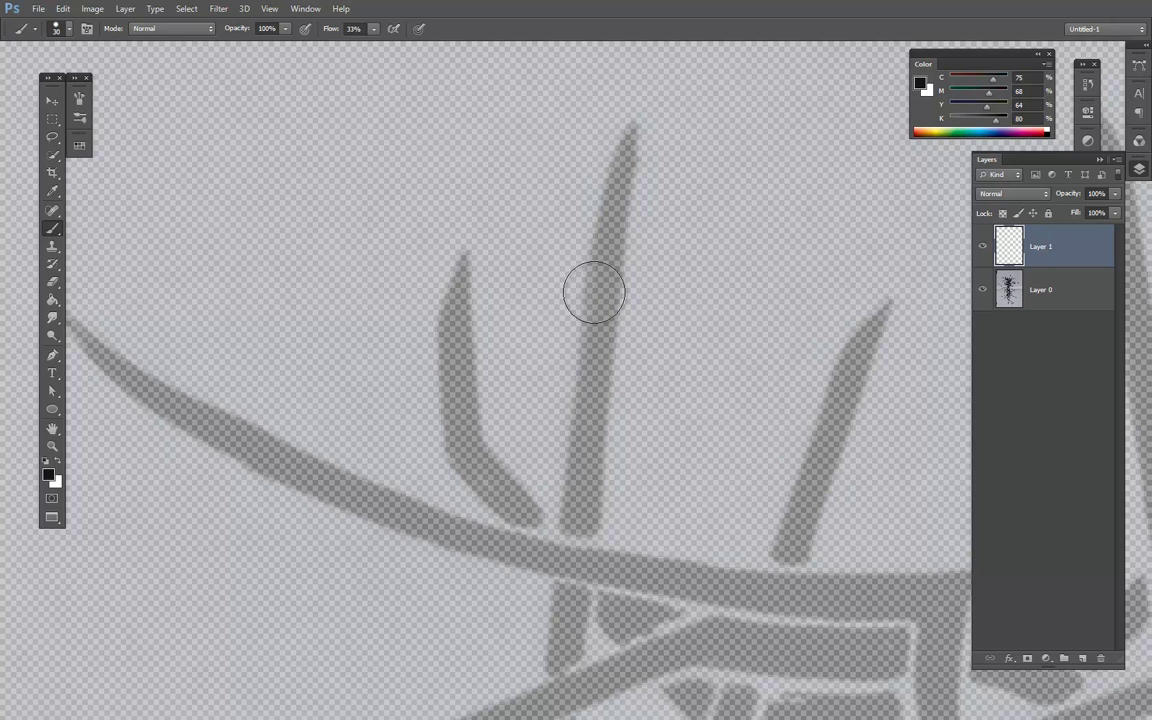
key(bracketright)
key(bracketright)
key(bracketright)
key(bracketright)
key(bracketright)
key(bracketright)
key(bracketleft)
key(bracketleft)
key(bracketleft)
key(bracketleft)
key(bracketleft)
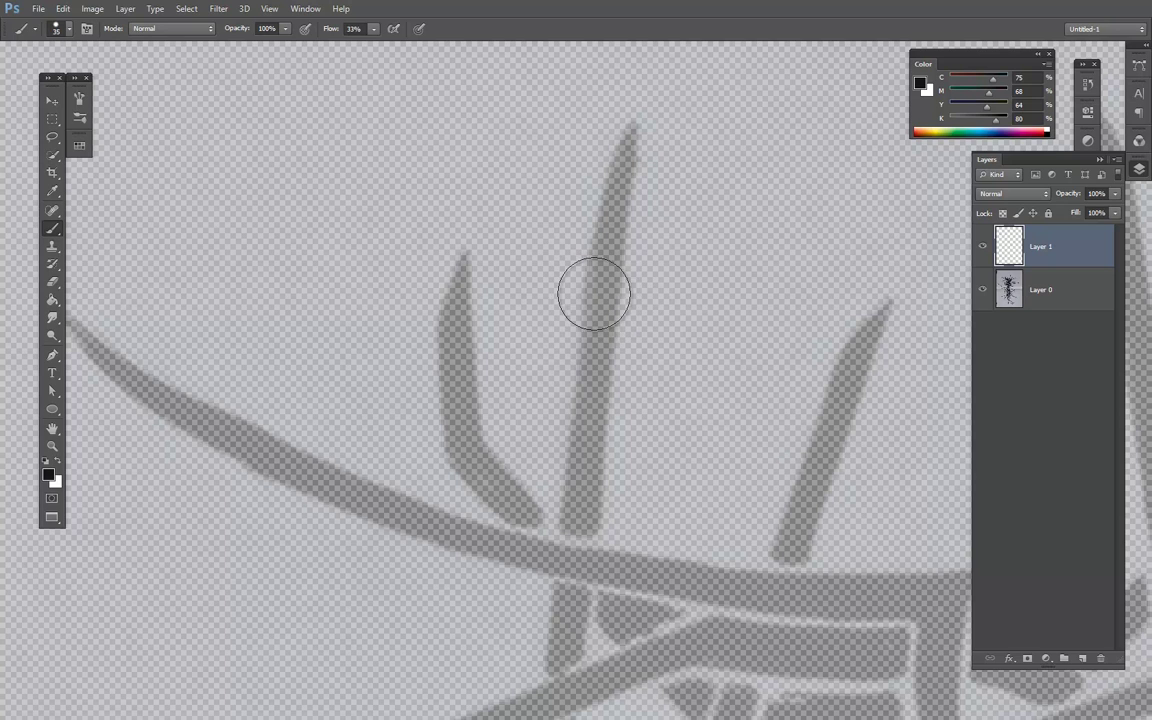
key(bracketleft)
key(bracketleft)
key(bracketleft)
key(bracketleft)
key(bracketleft)
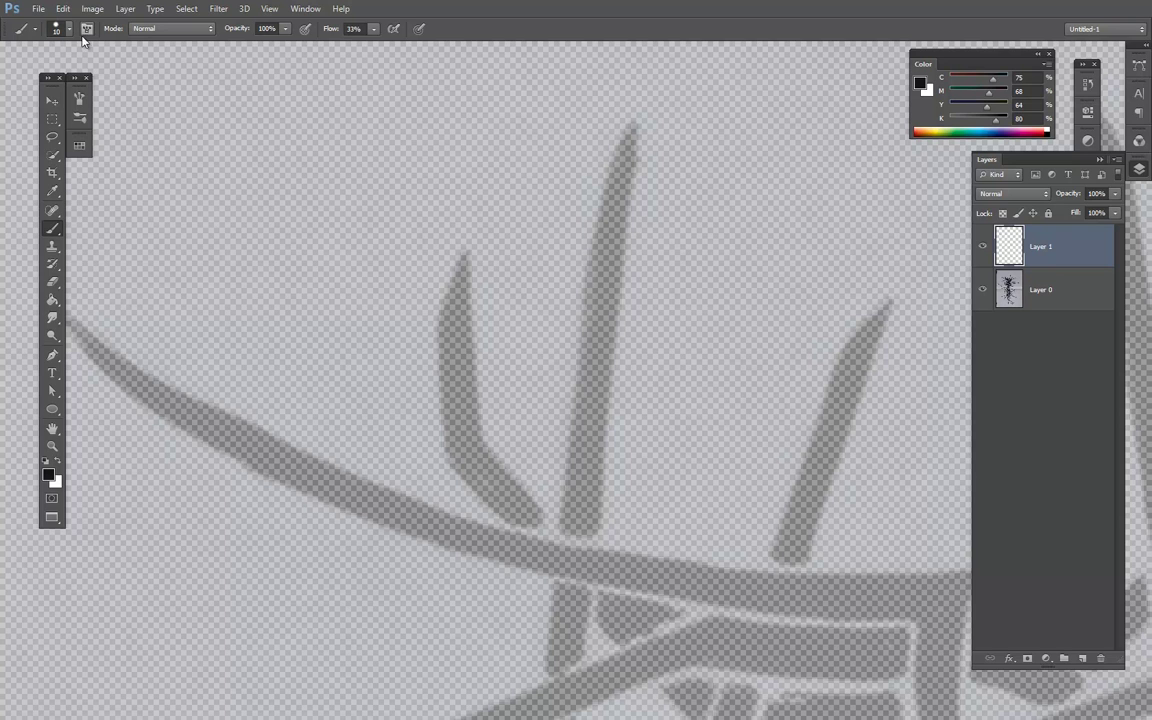
- Set the brush to 10 px, test a stroke at the tall thorn's tip, and raise flow to 100%
click(68, 31)
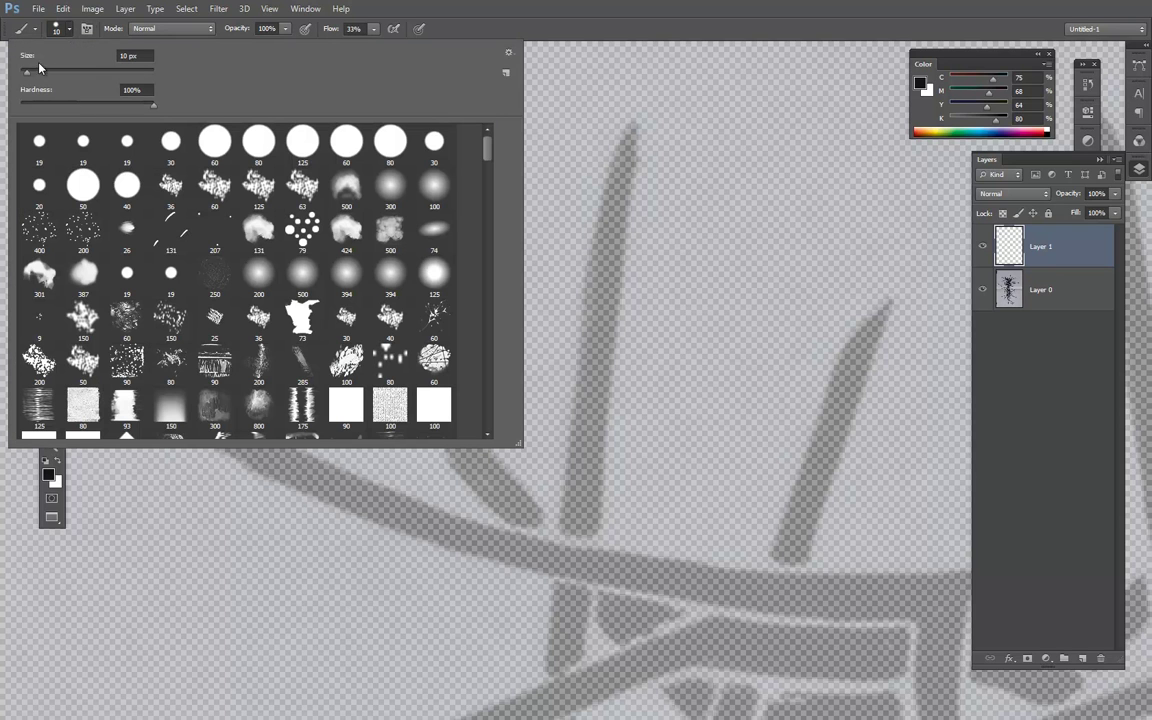
click(71, 31)
click(70, 32)
click(70, 32)
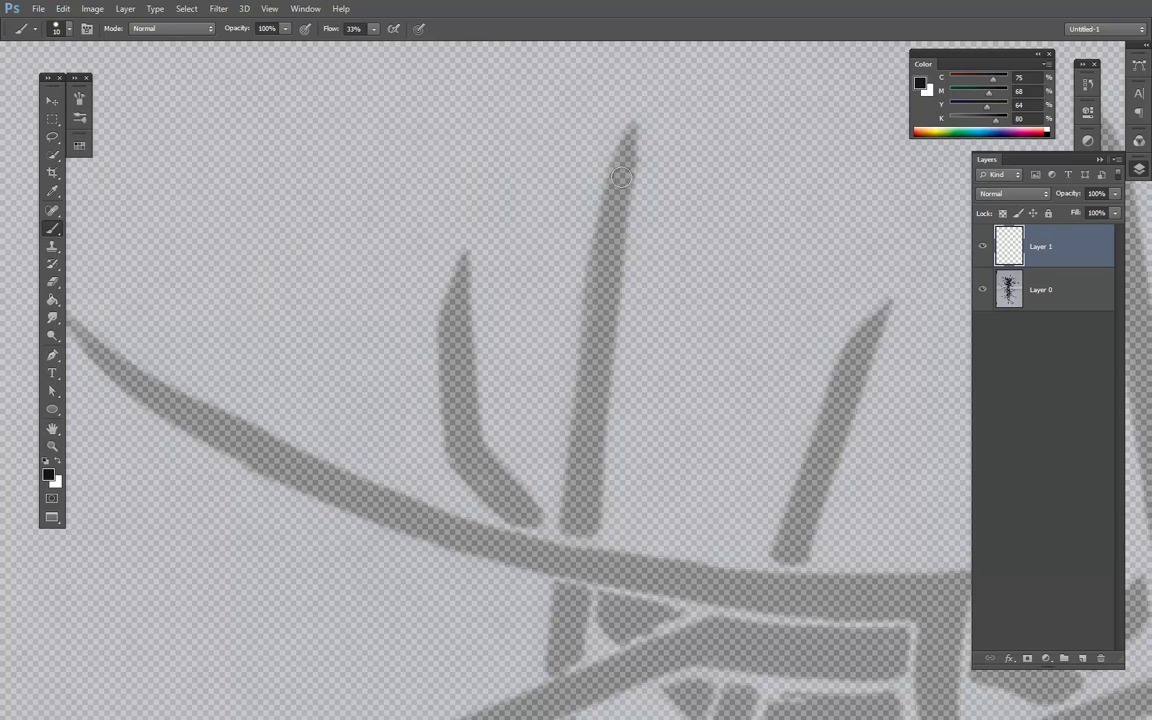
drag(630, 134, 624, 153)
click(374, 30)
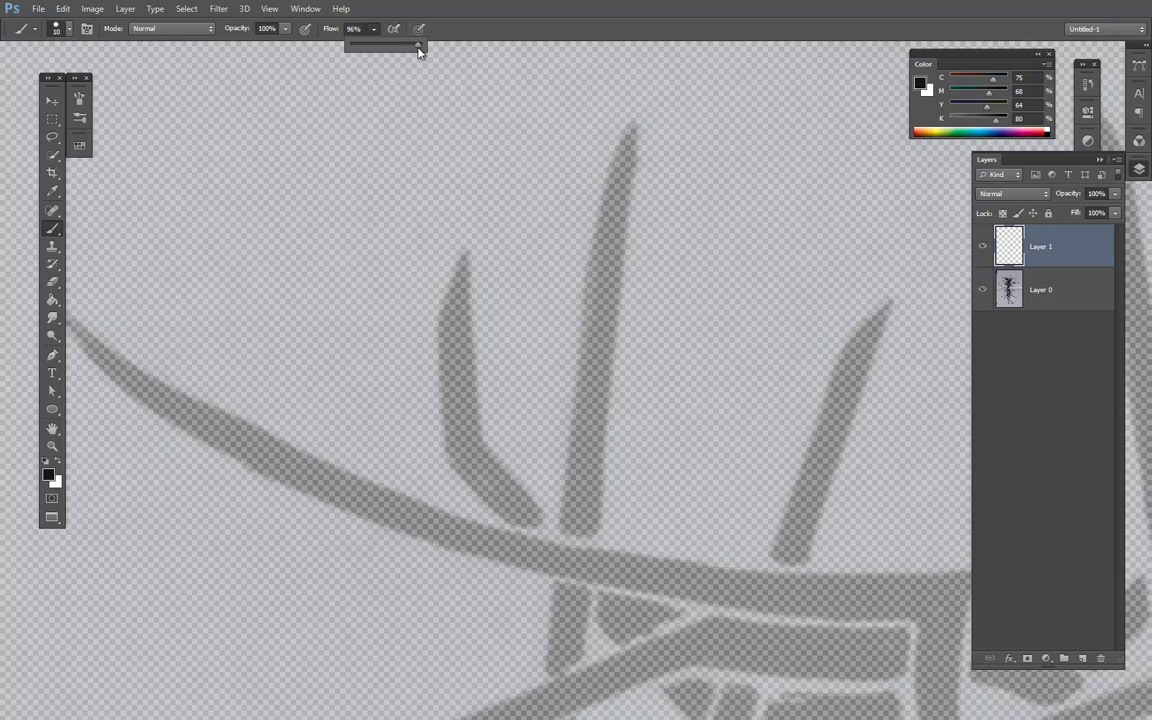
click(481, 44)
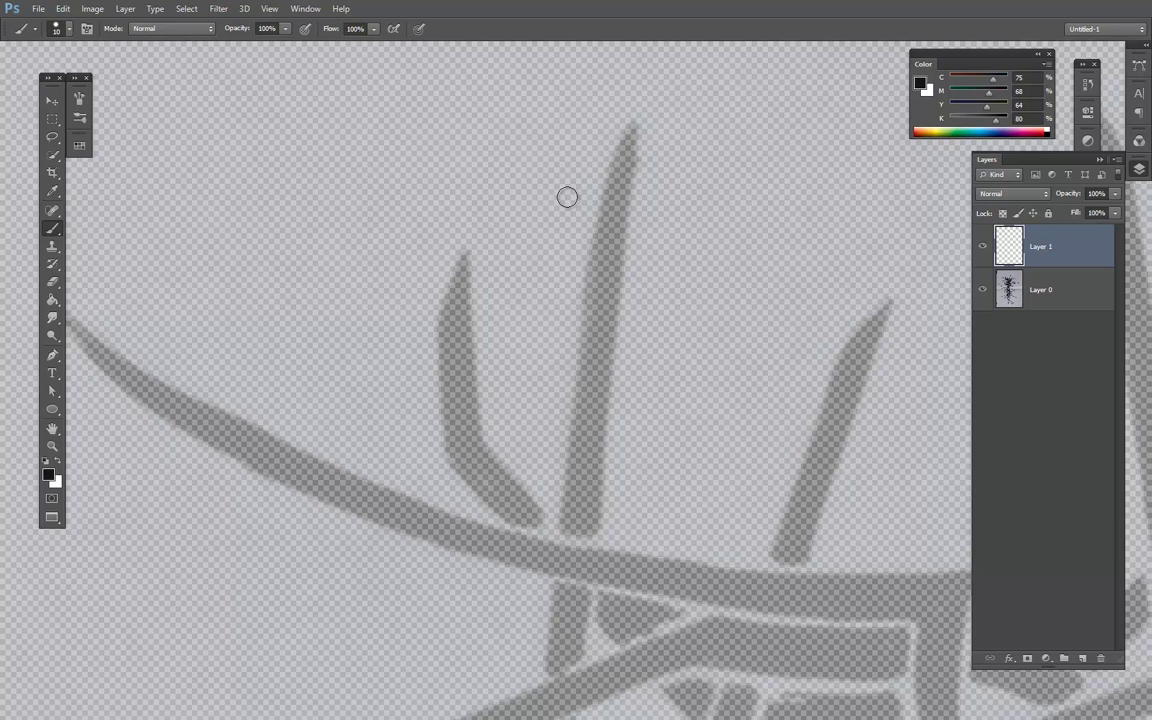
drag(676, 134, 708, 394)
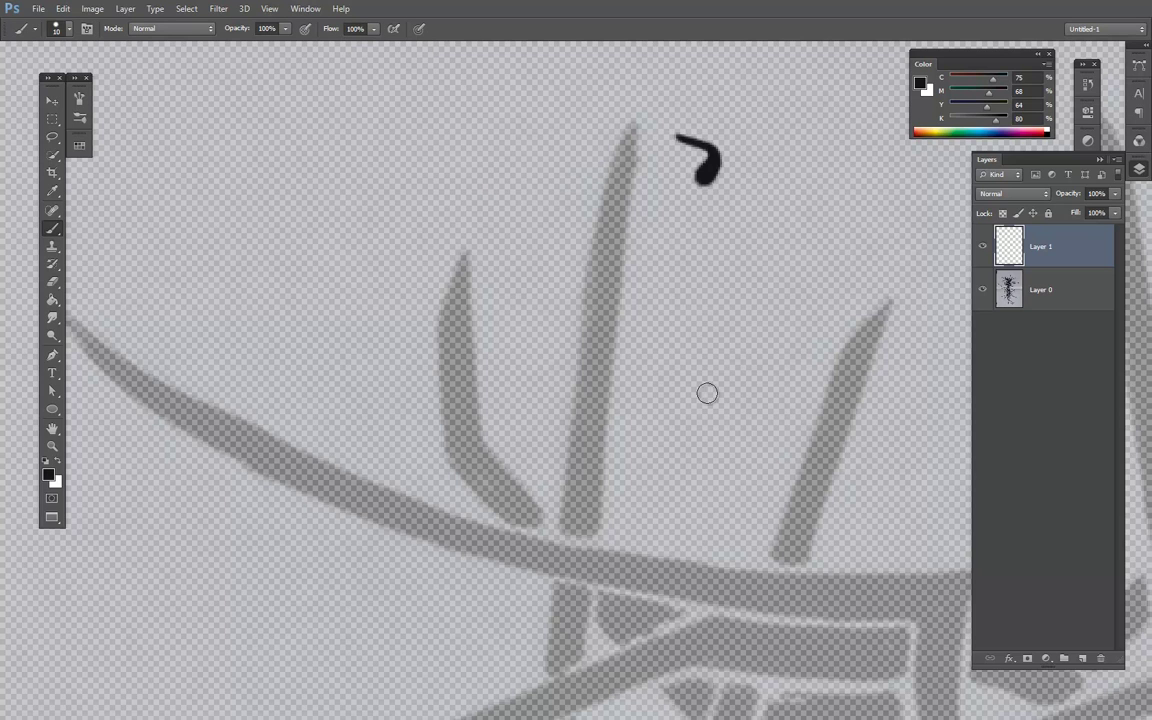
drag(739, 157, 760, 193)
drag(725, 264, 758, 450)
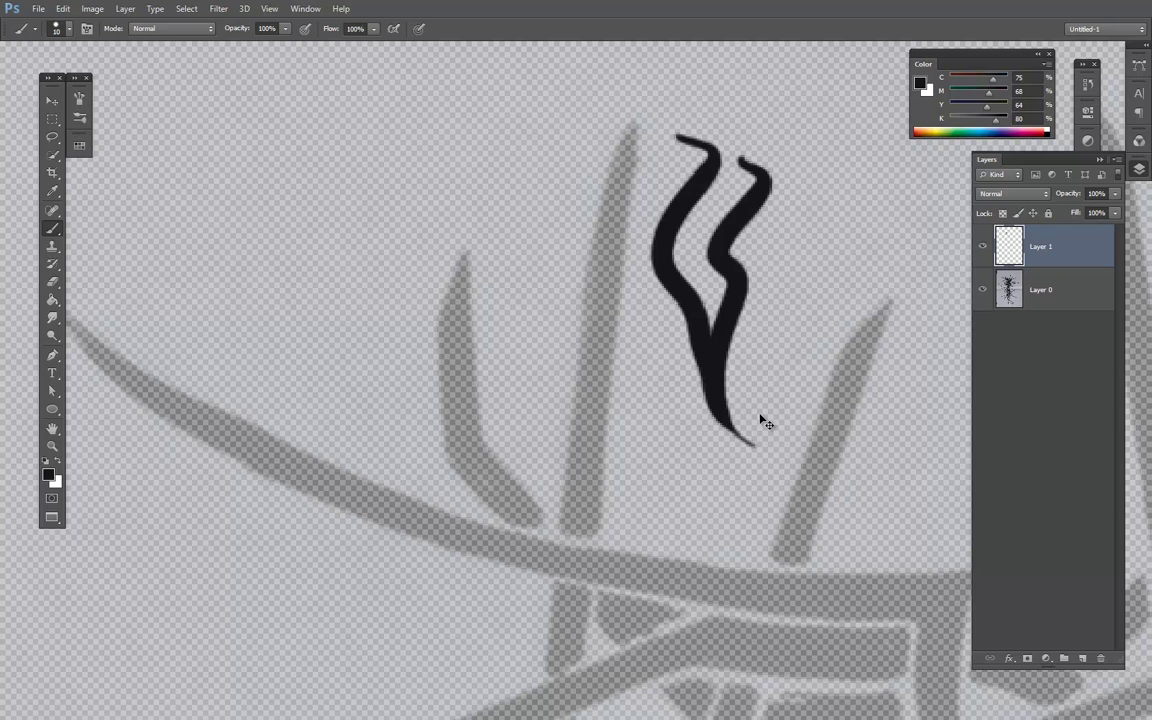
key(ctrl+alt+z)
key(ctrl+alt+z)
key(ctrl+alt+z)
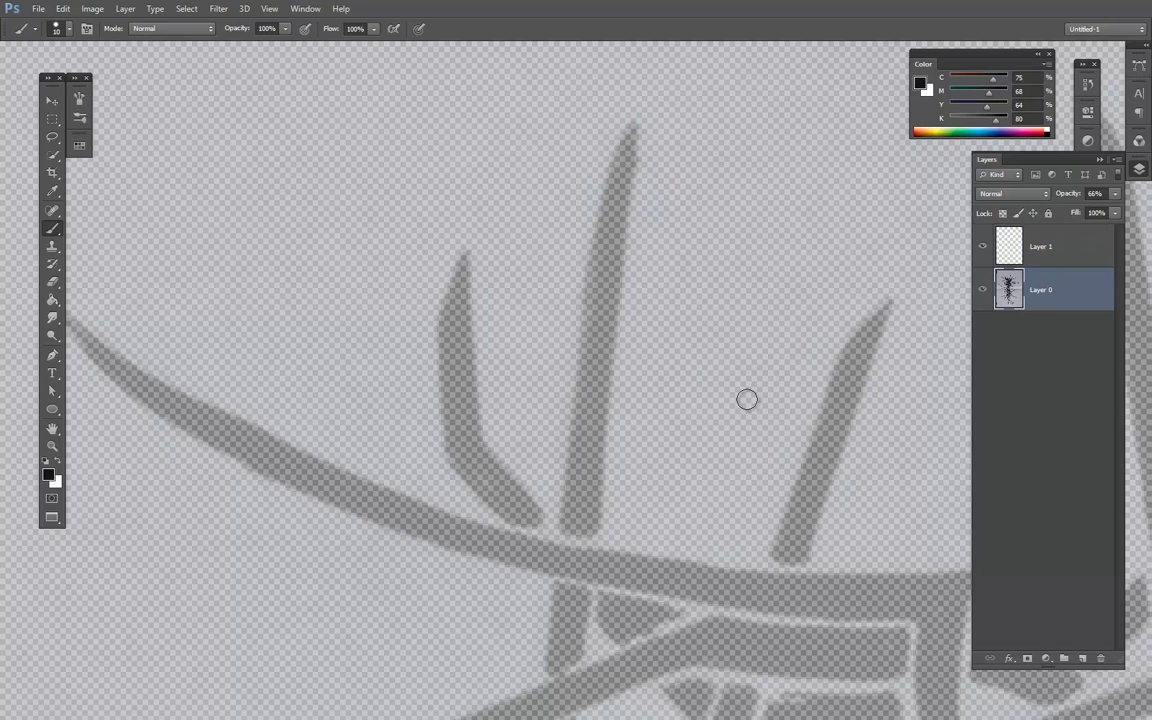
- Paint the tall central thorn solid black on Layer 1
click(1050, 250)
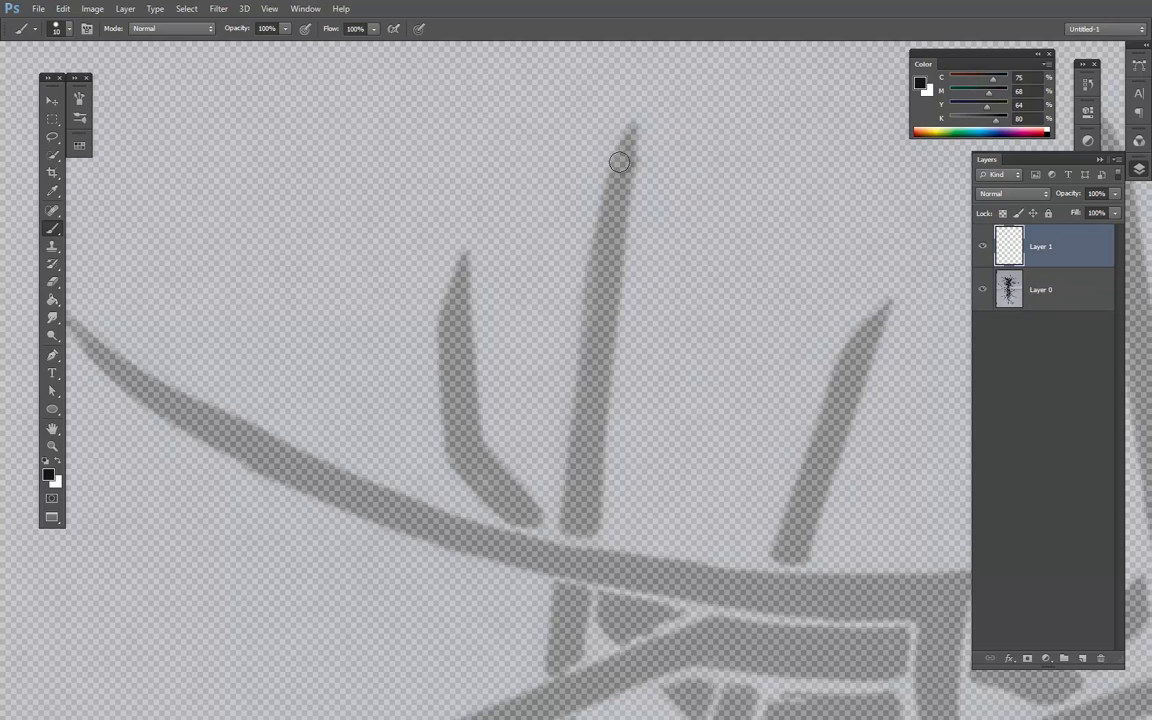
mouse_move(633, 132)
mouse_down()
mouse_move(613, 175)
mouse_move(555, 527)
mouse_up()
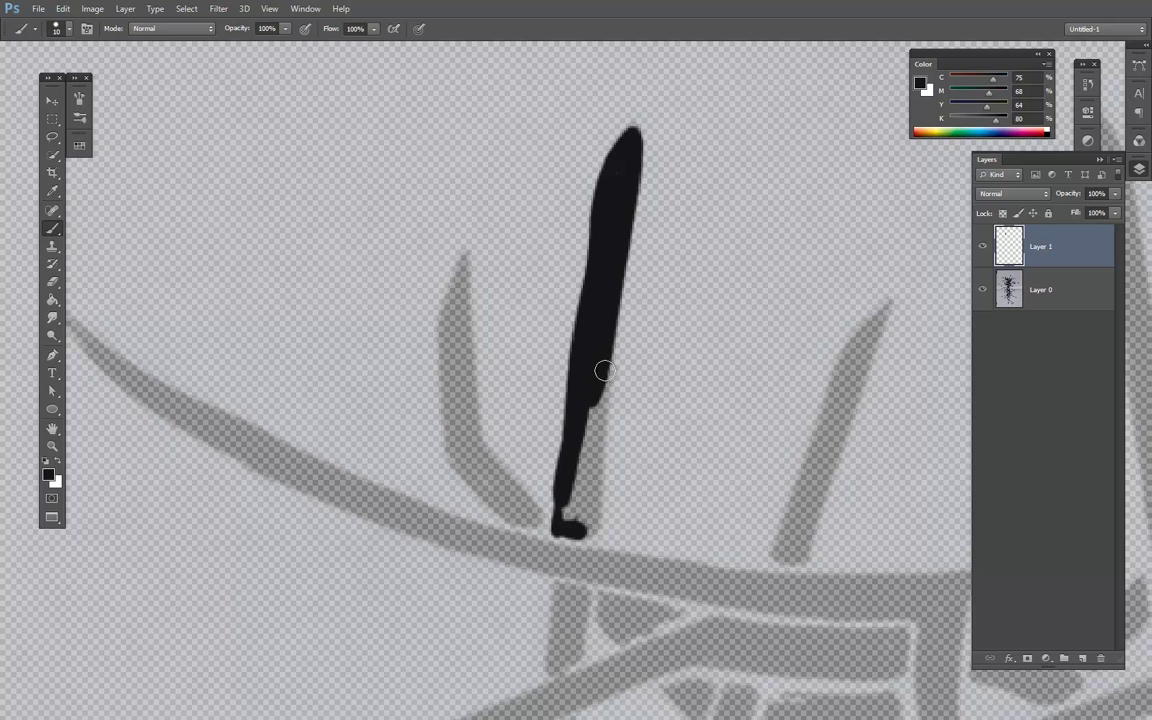
mouse_move(599, 368)
mouse_down()
mouse_move(591, 511)
mouse_move(569, 527)
mouse_move(594, 381)
mouse_move(564, 514)
mouse_move(609, 368)
mouse_move(595, 455)
mouse_up()
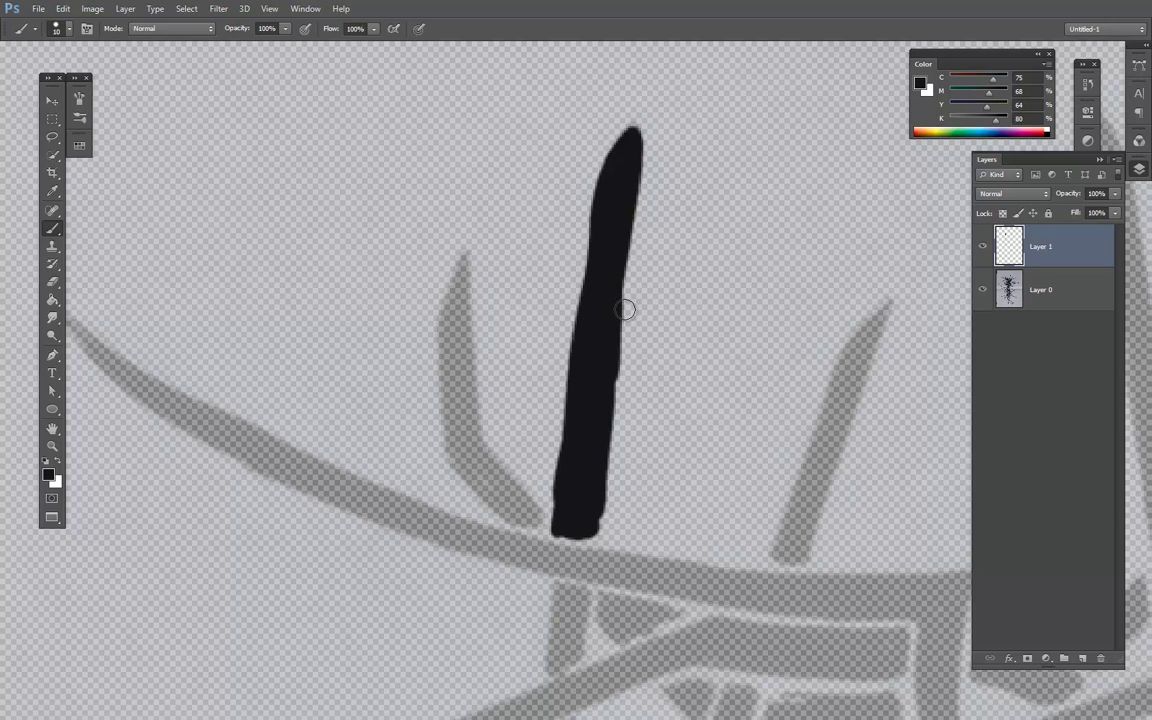
click(52, 286)
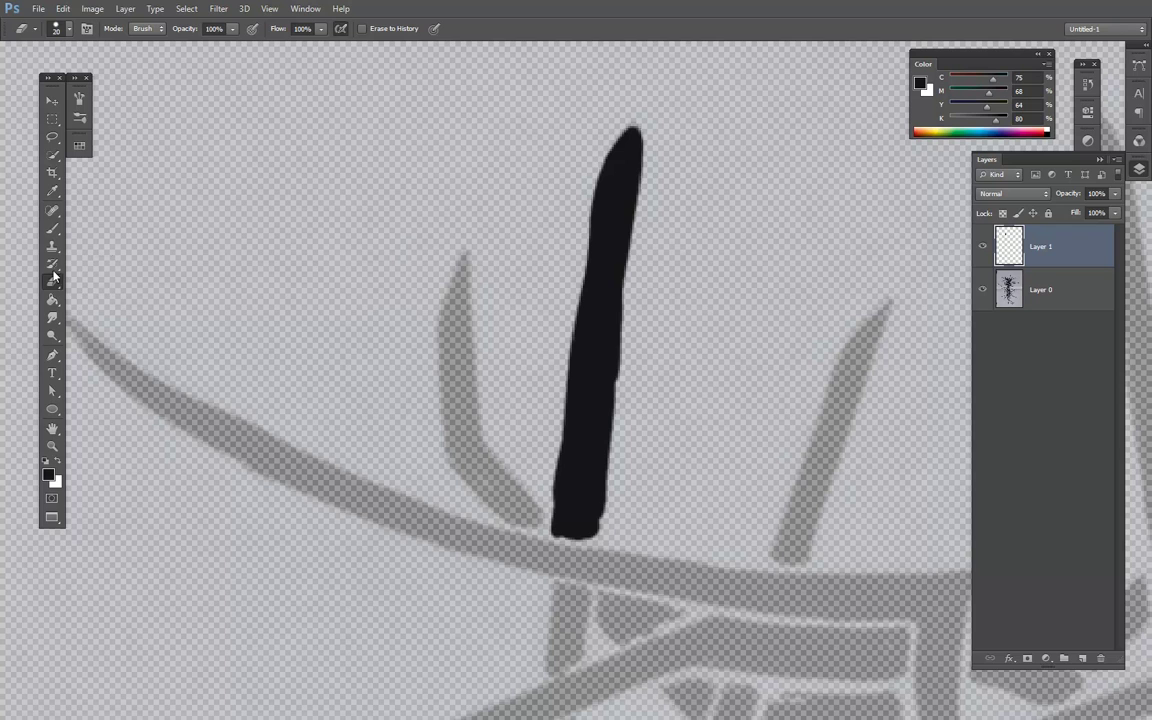
- Set the eraser tip to stop fading and lower its Shape Dynamics minimum diameter
click(79, 118)
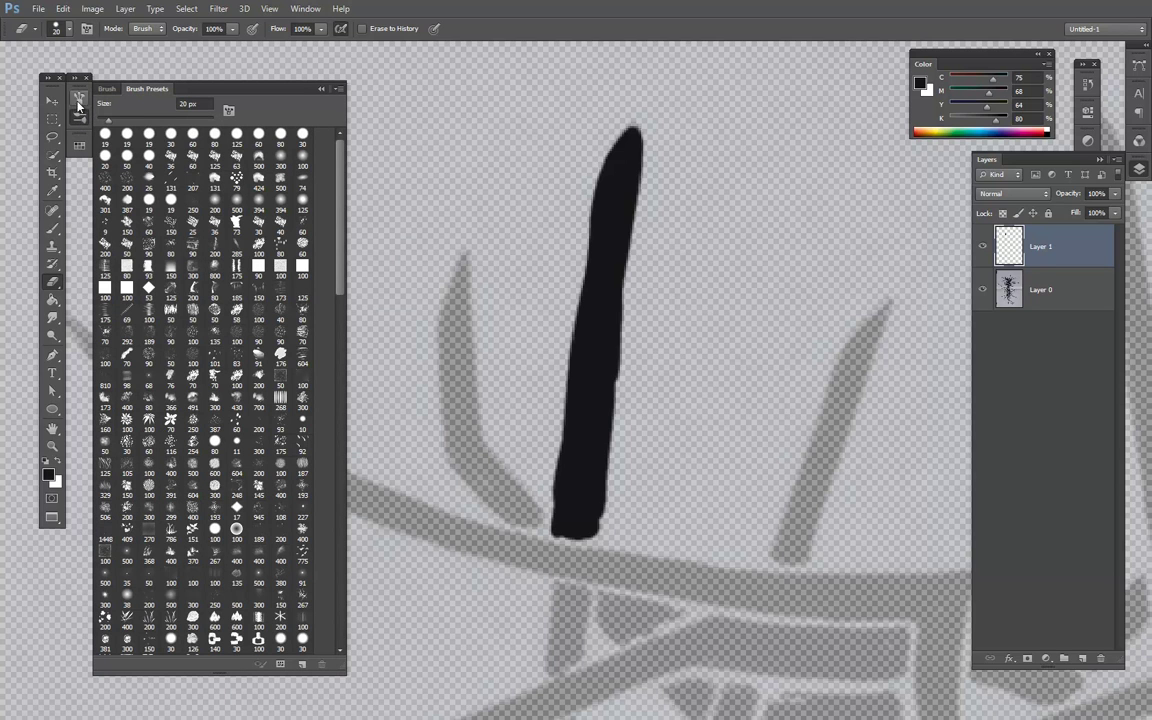
click(79, 98)
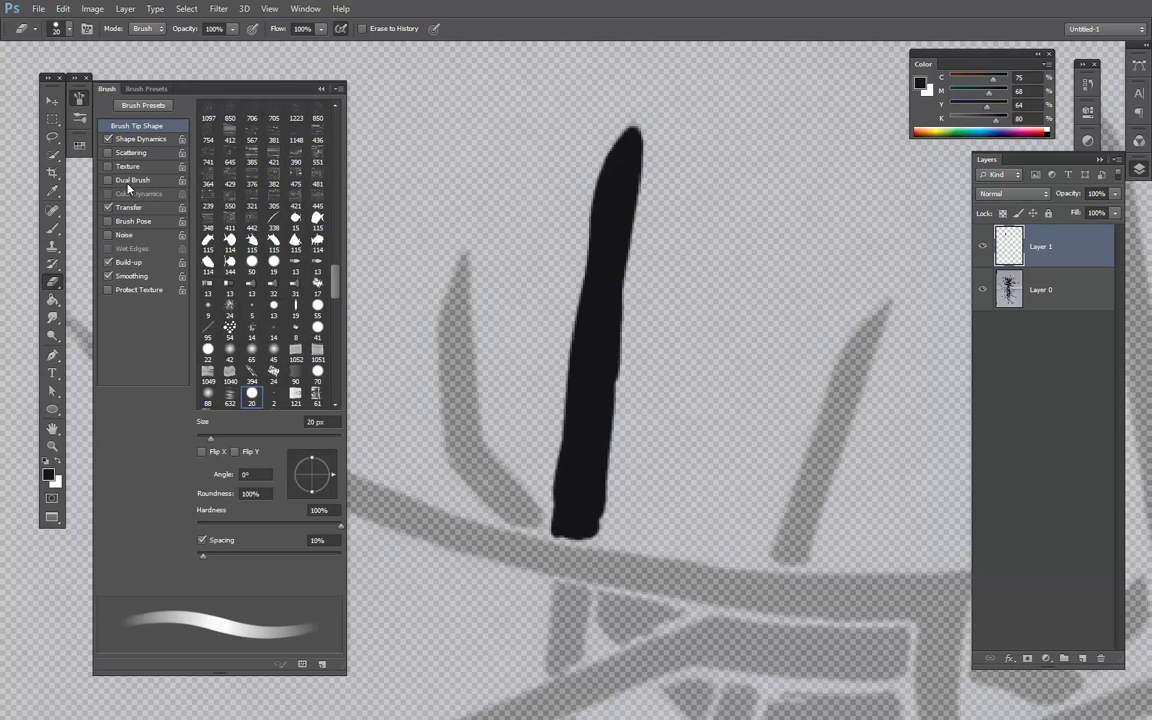
click(107, 208)
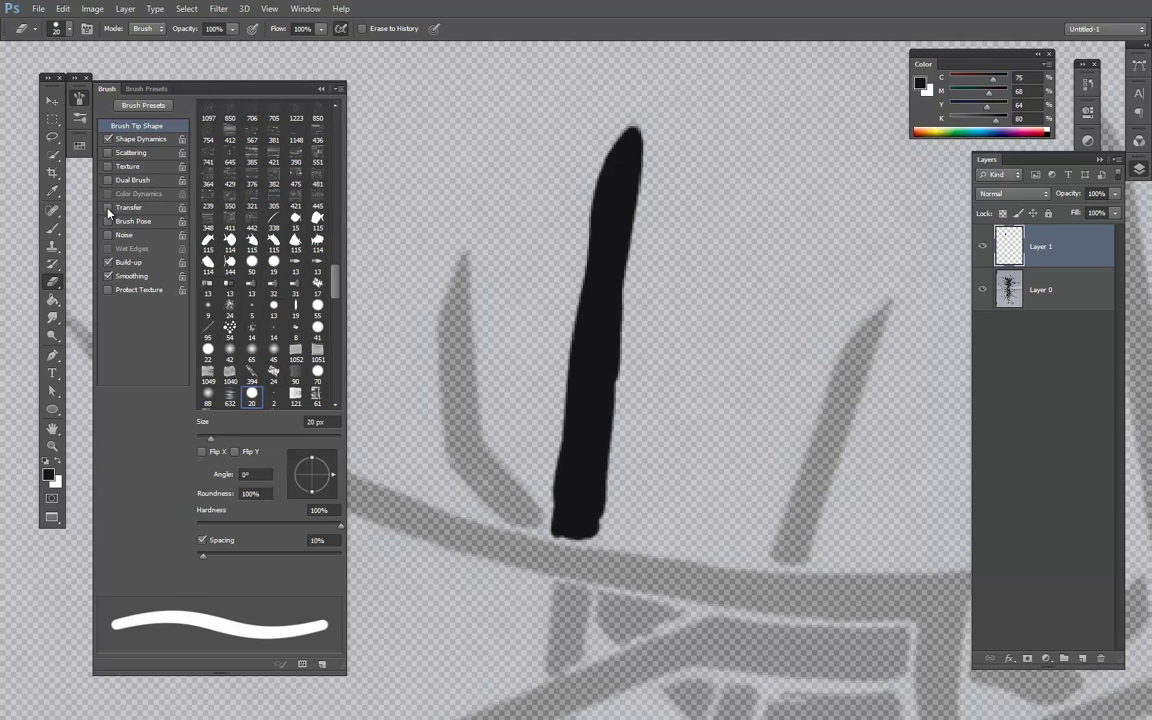
click(125, 139)
drag(276, 173, 210, 172)
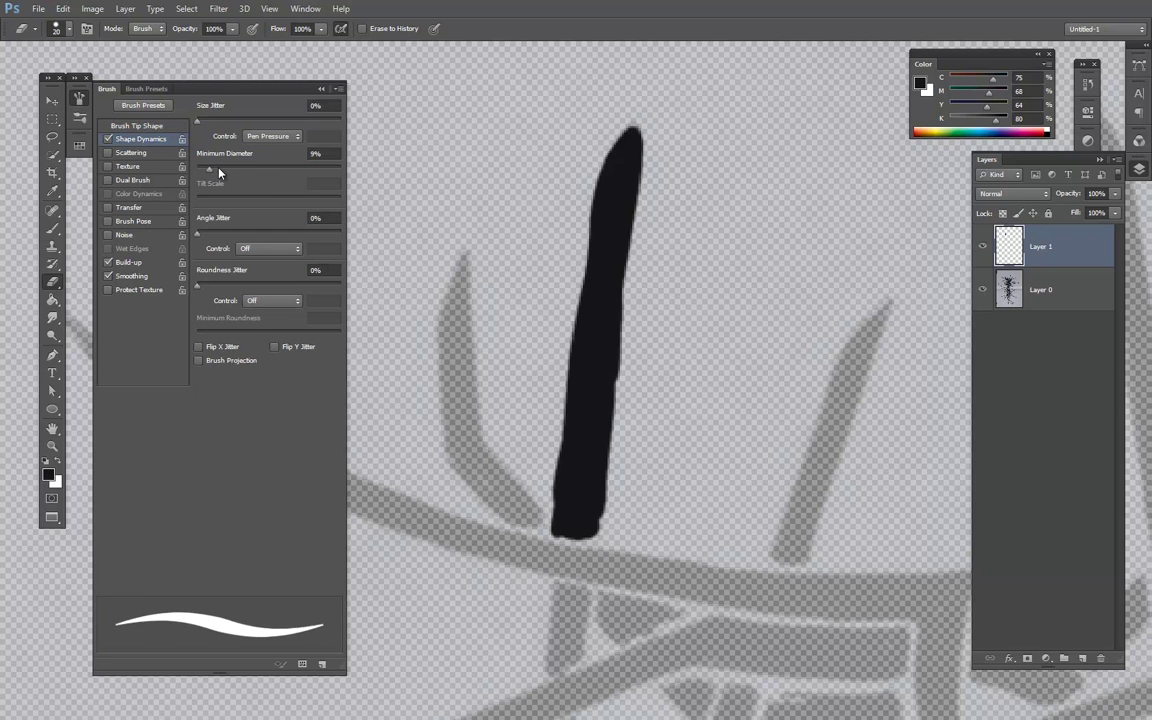
click(79, 98)
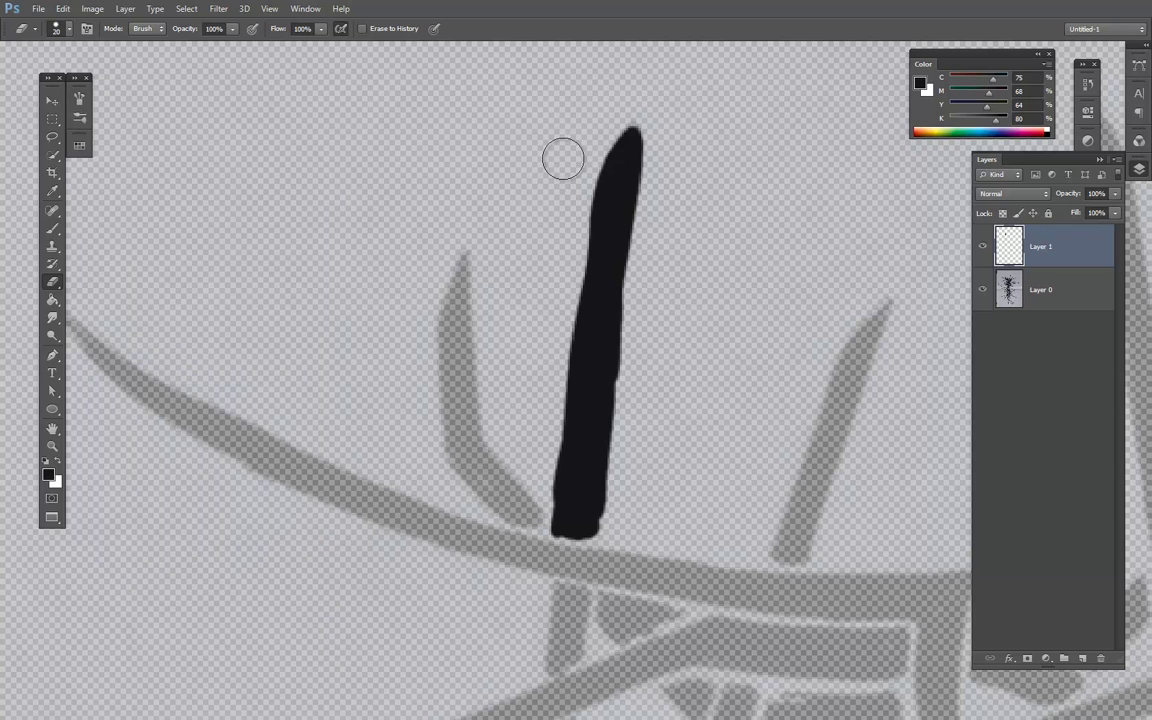
- Erase the black thorn's top and left edges to a slimmer, tapered point
drag(607, 134, 638, 103)
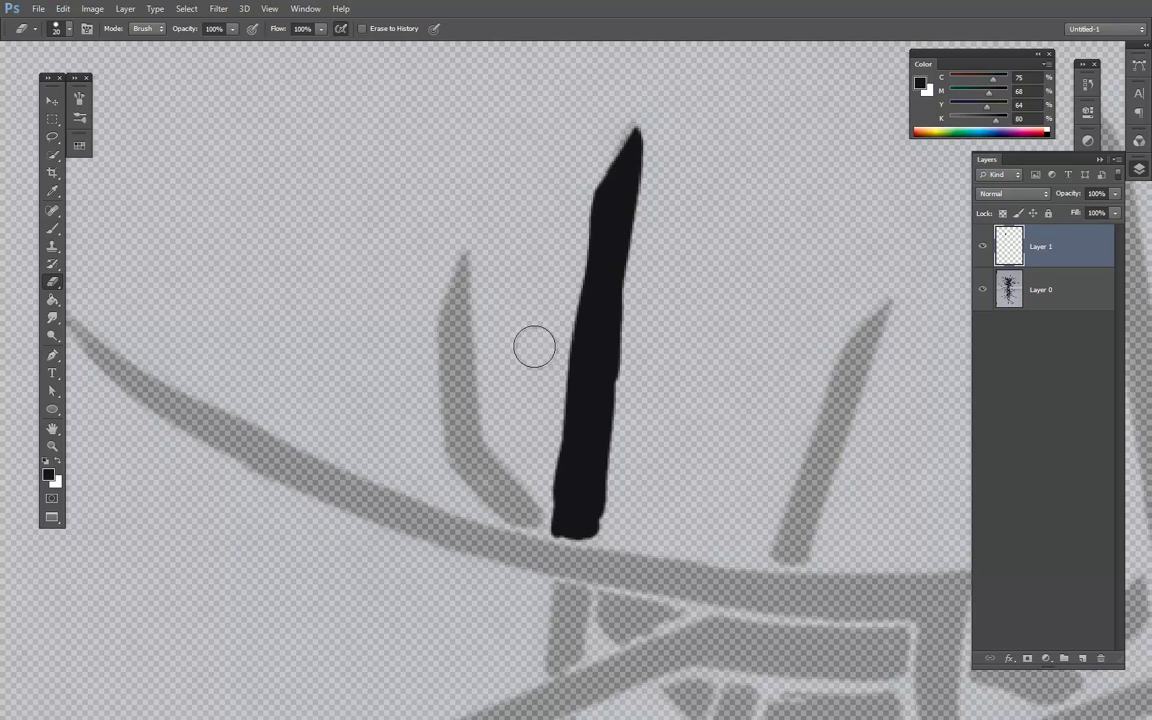
drag(566, 275, 525, 578)
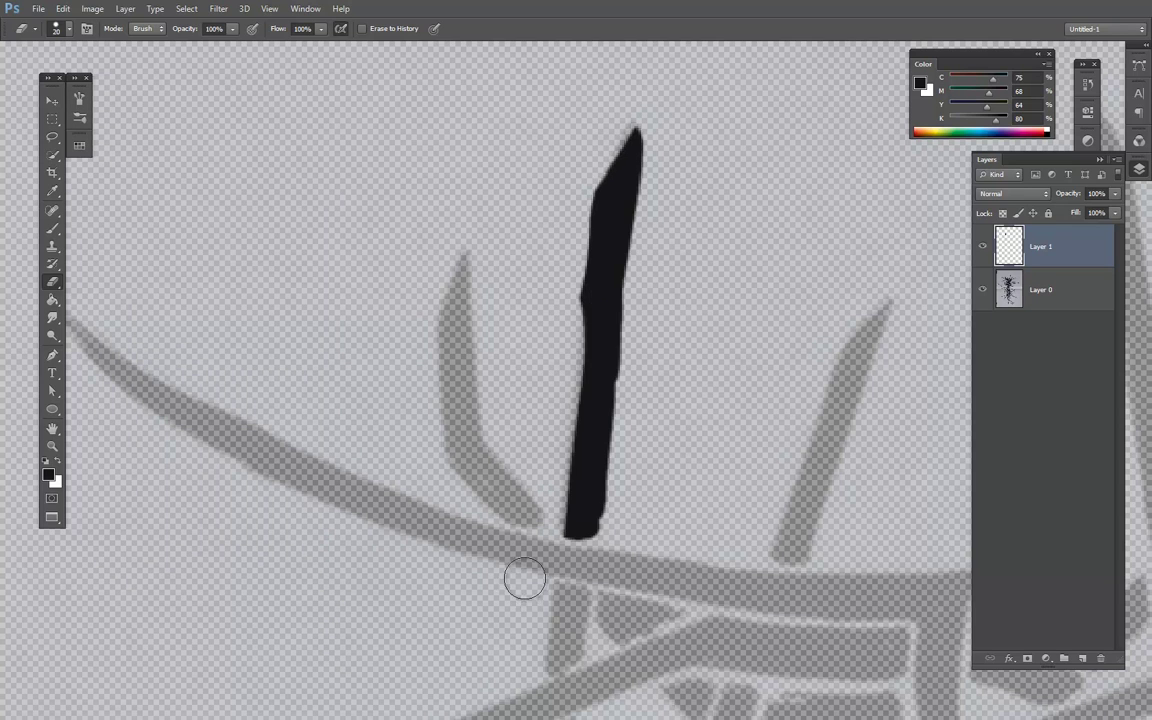
drag(602, 167, 566, 375)
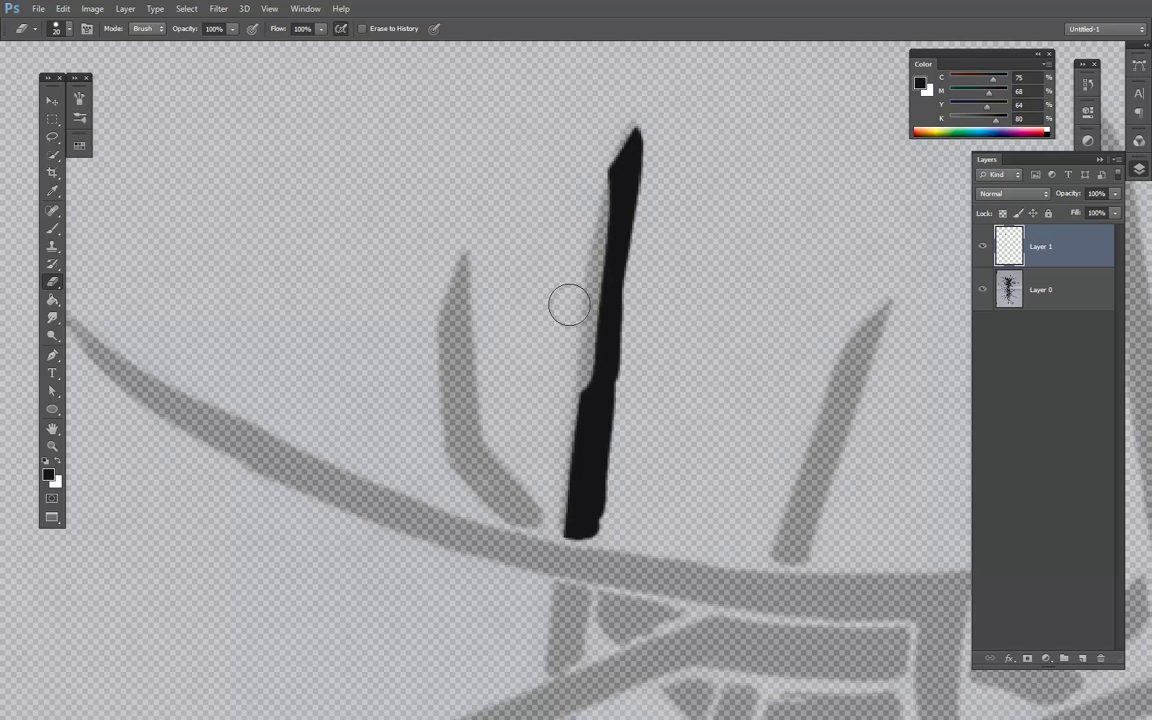
- Smooth the first thorn's edges by alternately painting and erasing along them
key(b)
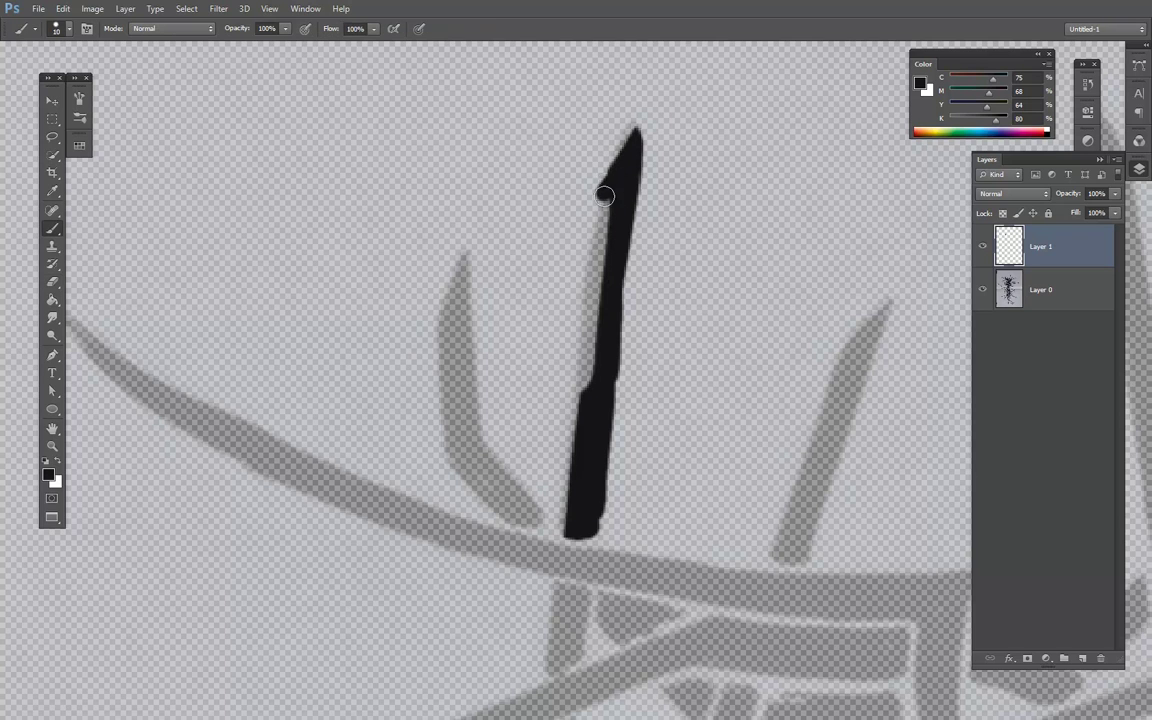
drag(604, 195, 590, 348)
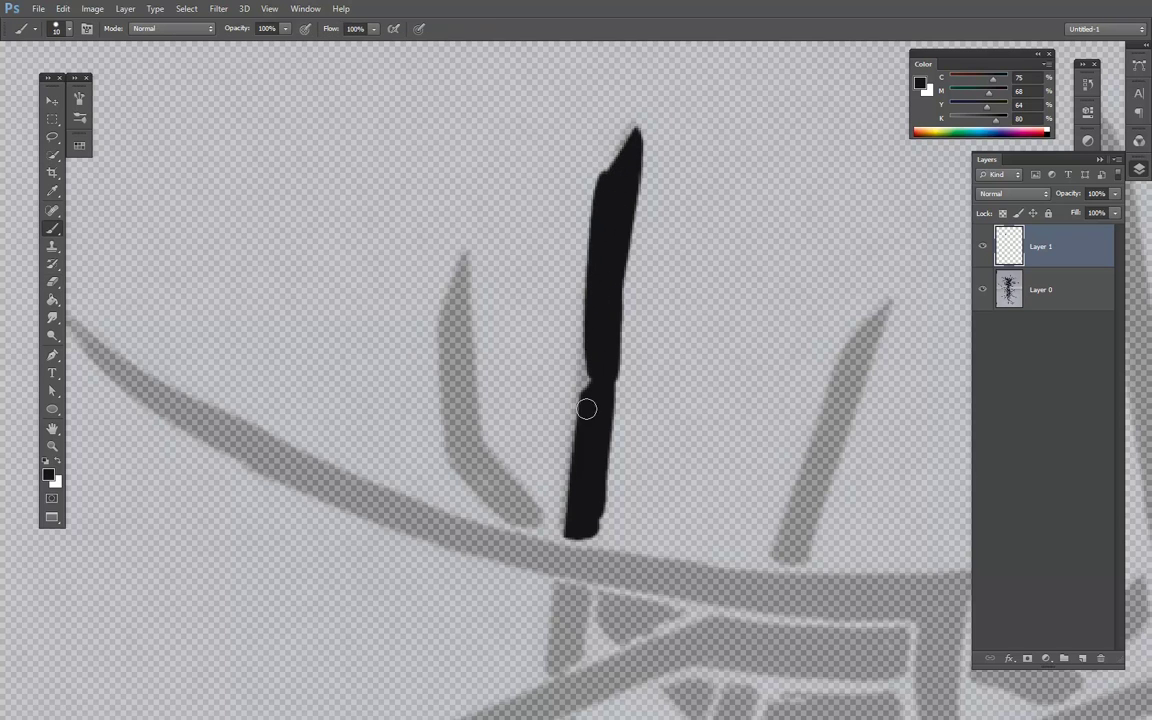
mouse_move(586, 409)
mouse_down()
mouse_move(591, 327)
mouse_move(586, 373)
mouse_up()
key(e)
mouse_move(651, 121)
mouse_down()
mouse_move(612, 573)
mouse_move(640, 224)
mouse_up()
key(b)
drag(637, 92, 562, 242)
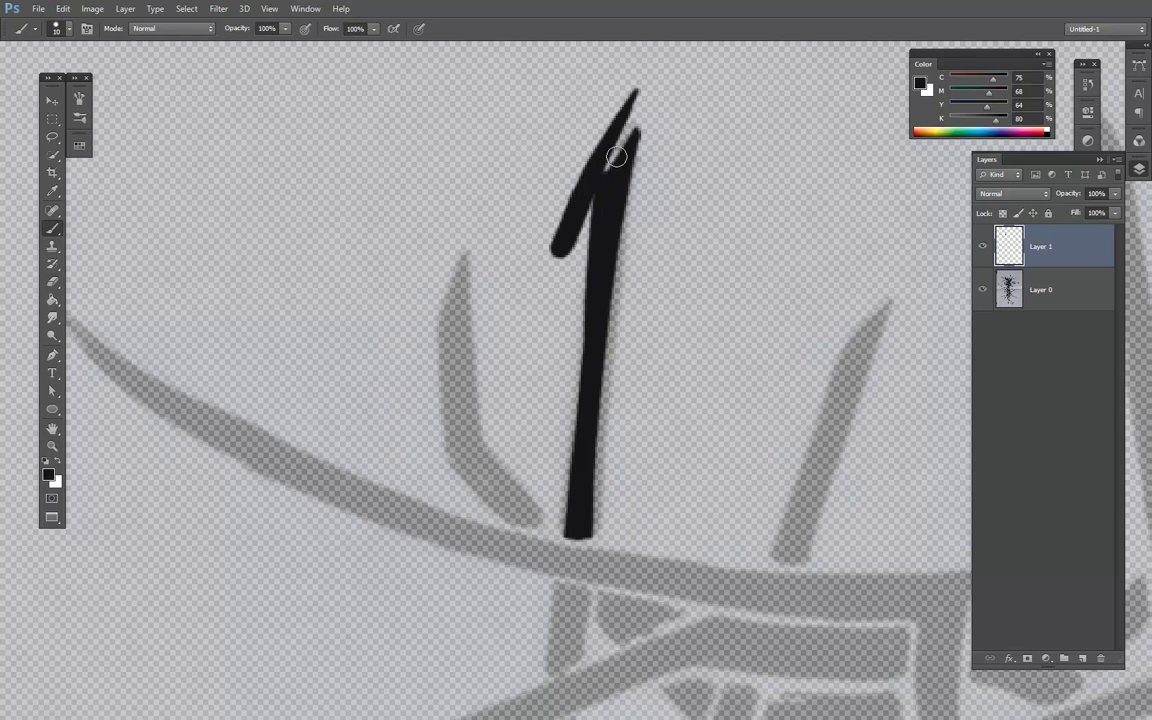
key(e)
drag(560, 185, 548, 242)
key(b)
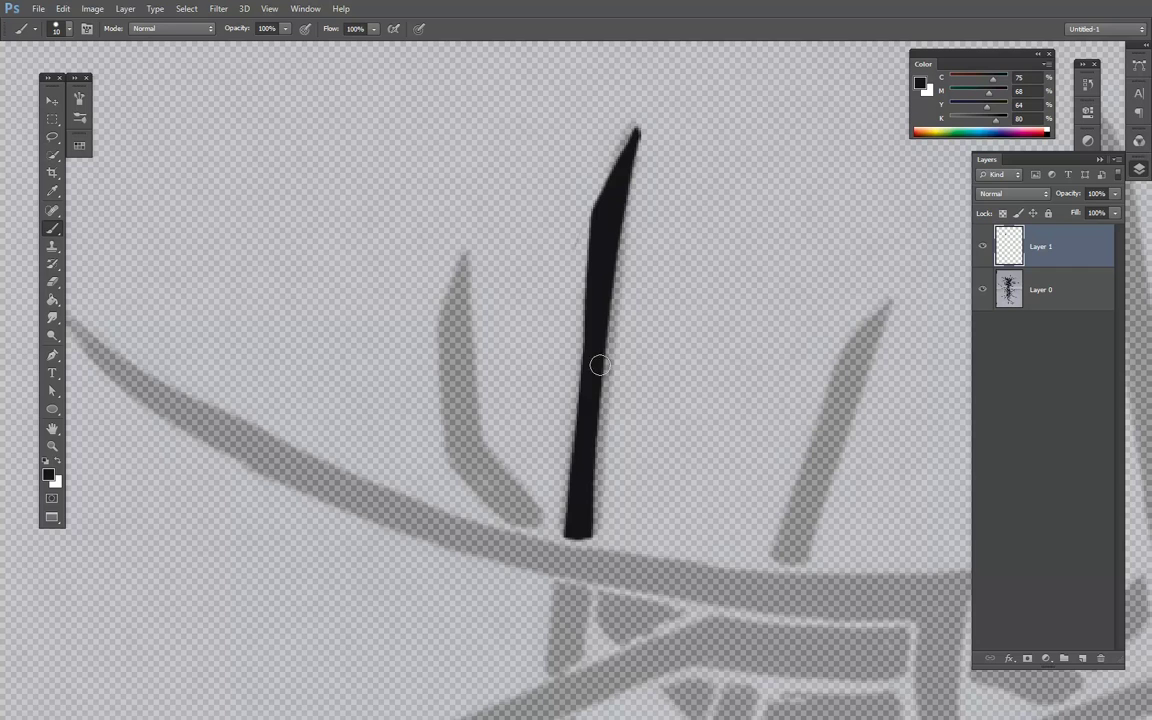
drag(598, 365, 599, 334)
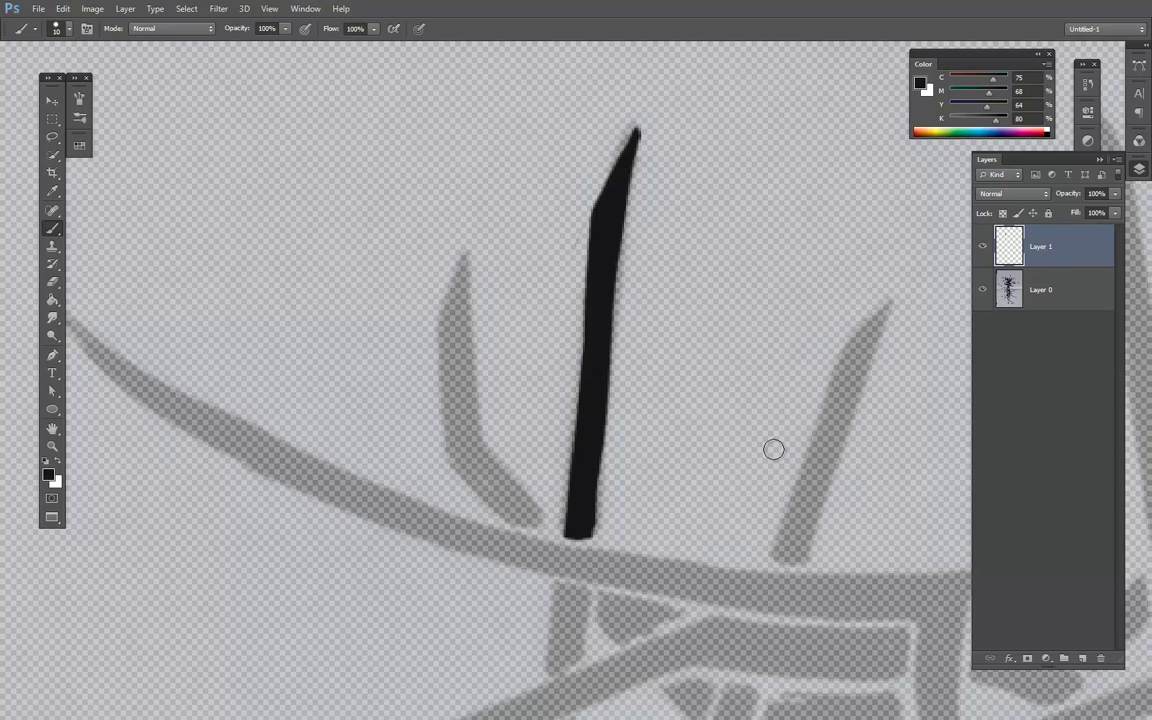
- Pan right and trace the neighbouring thorn from tip to base in black
drag(773, 449, 625, 390)
drag(738, 240, 690, 298)
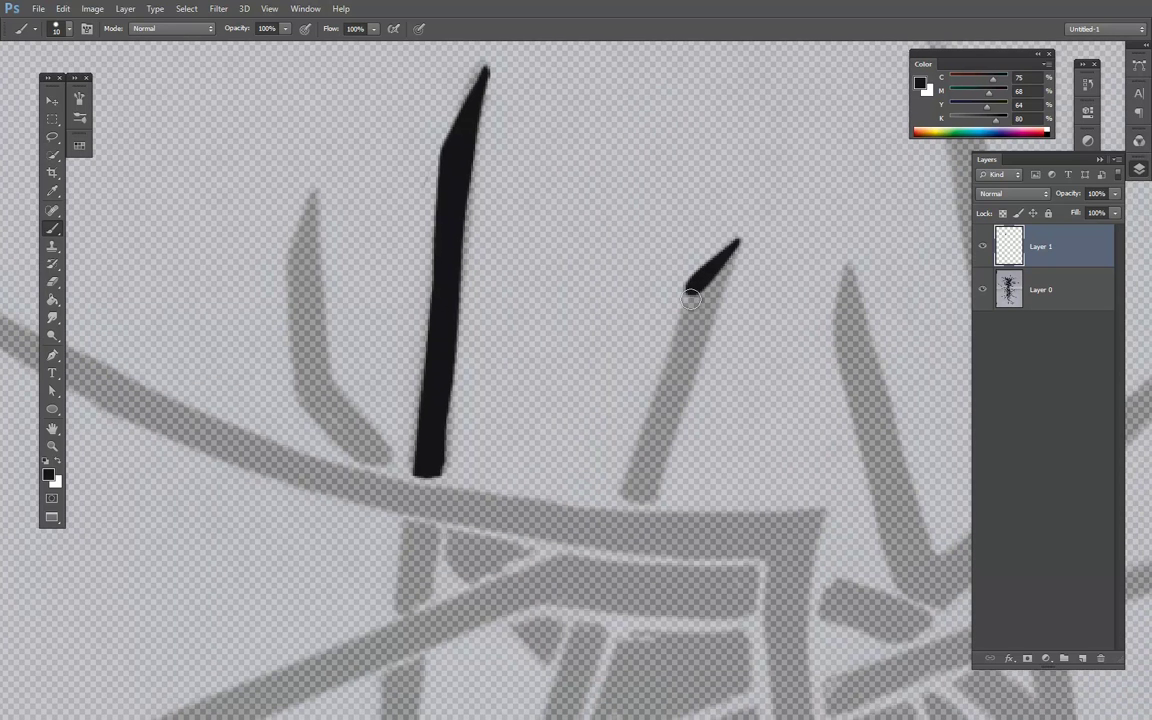
drag(640, 486, 694, 290)
mouse_move(733, 245)
mouse_down()
mouse_move(643, 480)
mouse_move(707, 289)
mouse_move(652, 458)
mouse_up()
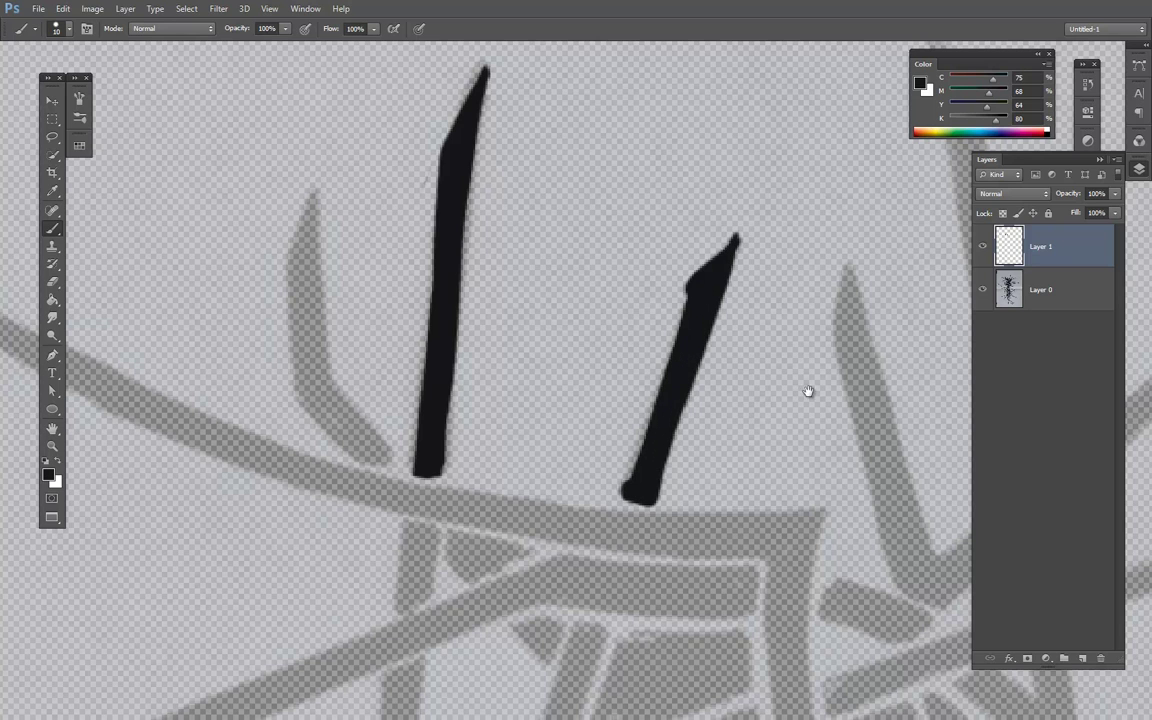
scroll(805, 391, down, 3)
- Rotate the view and paint the long curving branch in black, merging its forked top
scroll(776, 275, down, 1)
key(r)
mouse_move(725, 275)
mouse_down()
mouse_move(633, 230)
mouse_move(625, 213)
mouse_move(717, 260)
mouse_move(659, 230)
mouse_move(676, 244)
mouse_up()
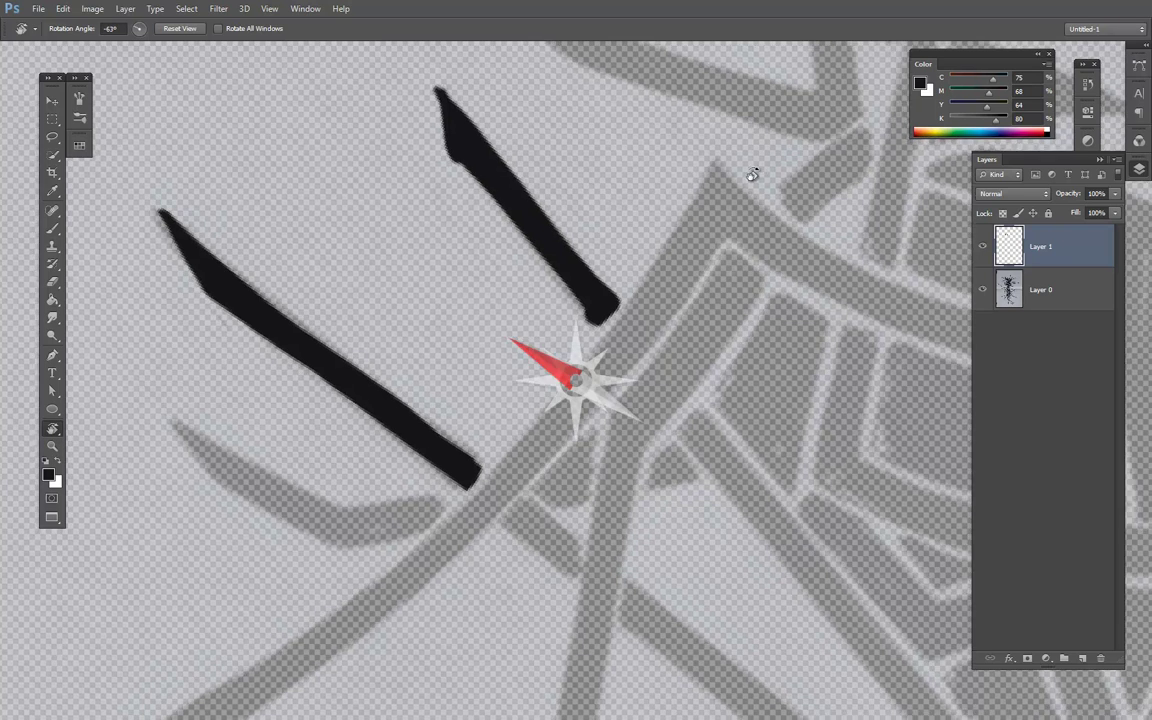
drag(699, 183, 750, 175)
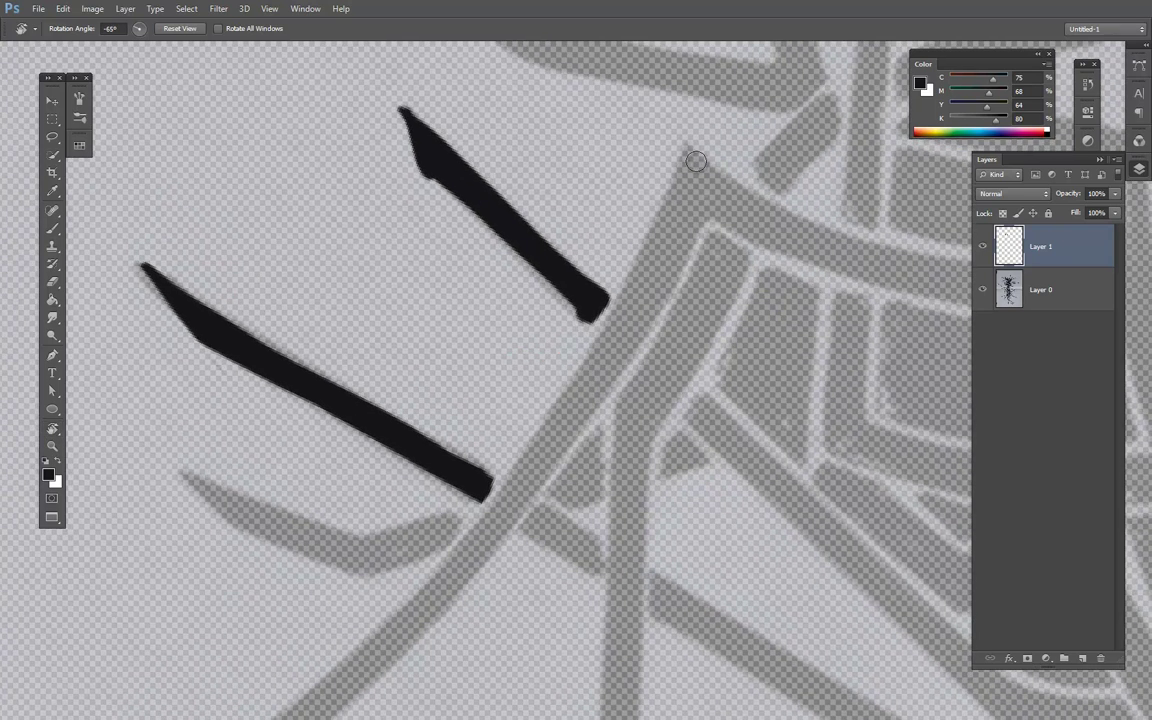
key(b)
mouse_move(684, 148)
mouse_down()
mouse_move(651, 252)
mouse_move(572, 412)
mouse_up()
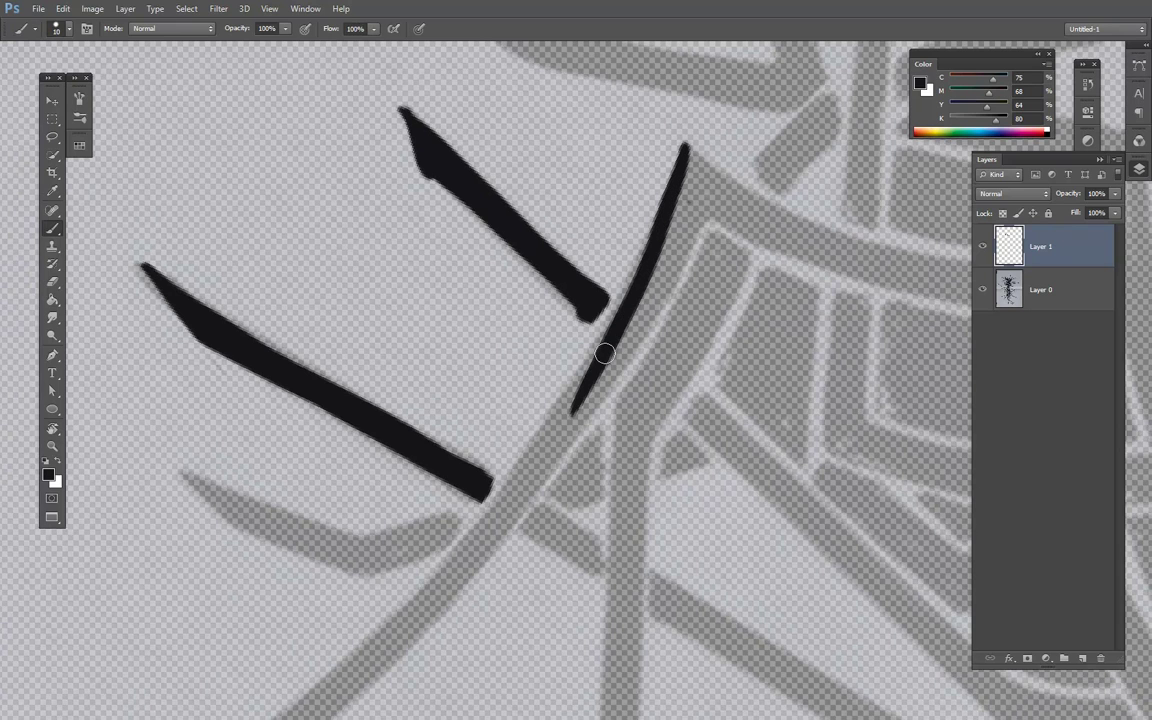
drag(688, 205, 505, 500)
drag(634, 185, 470, 430)
drag(700, 205, 469, 540)
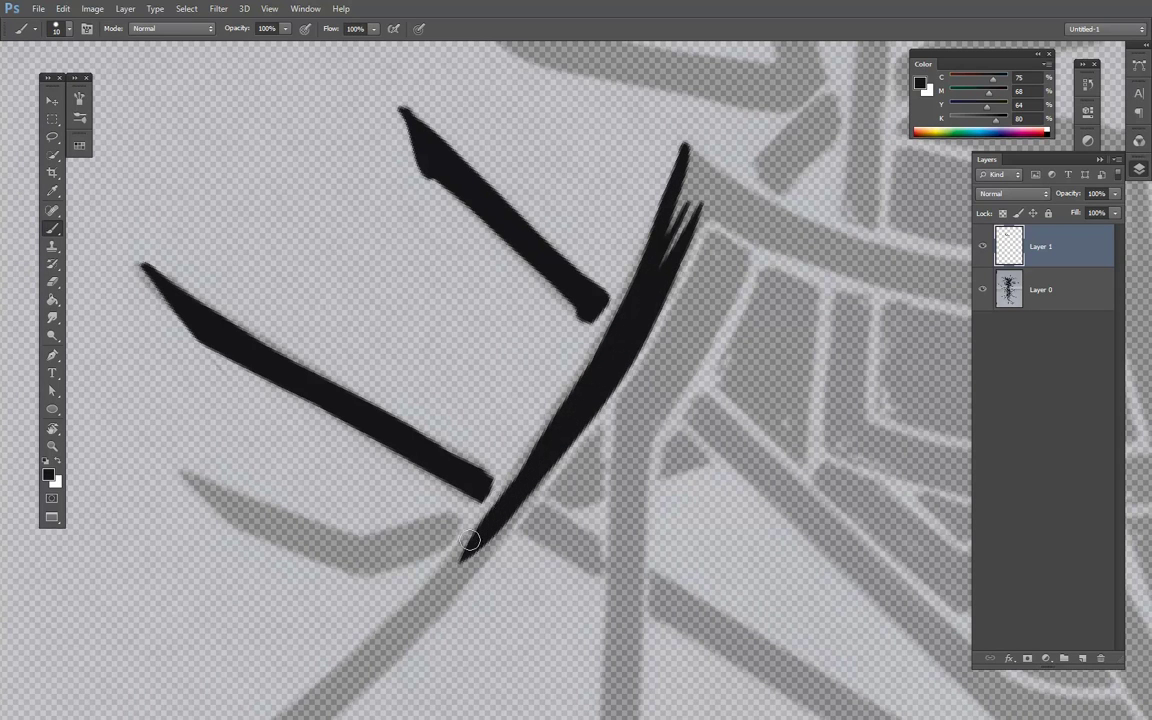
drag(661, 260, 689, 159)
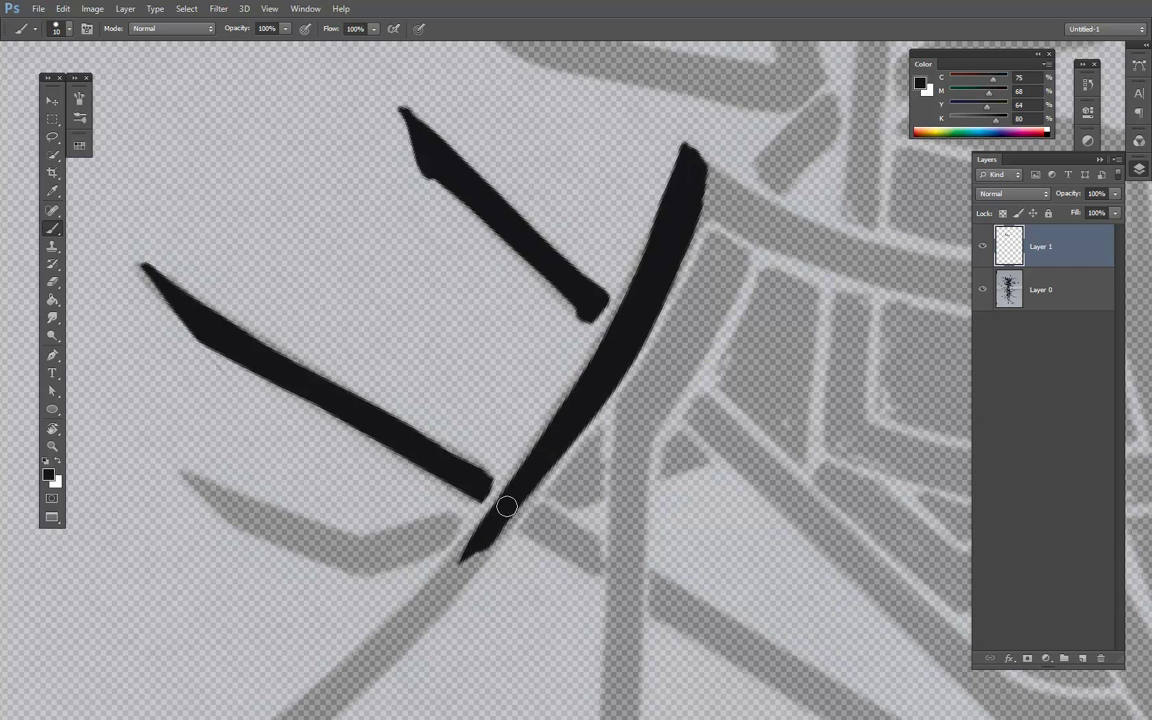
drag(600, 330, 460, 578)
- Extend and thicken the branch's lower part down-left
drag(639, 366, 774, 171)
mouse_move(622, 342)
mouse_down()
mouse_move(360, 608)
mouse_move(640, 329)
mouse_move(635, 317)
mouse_up()
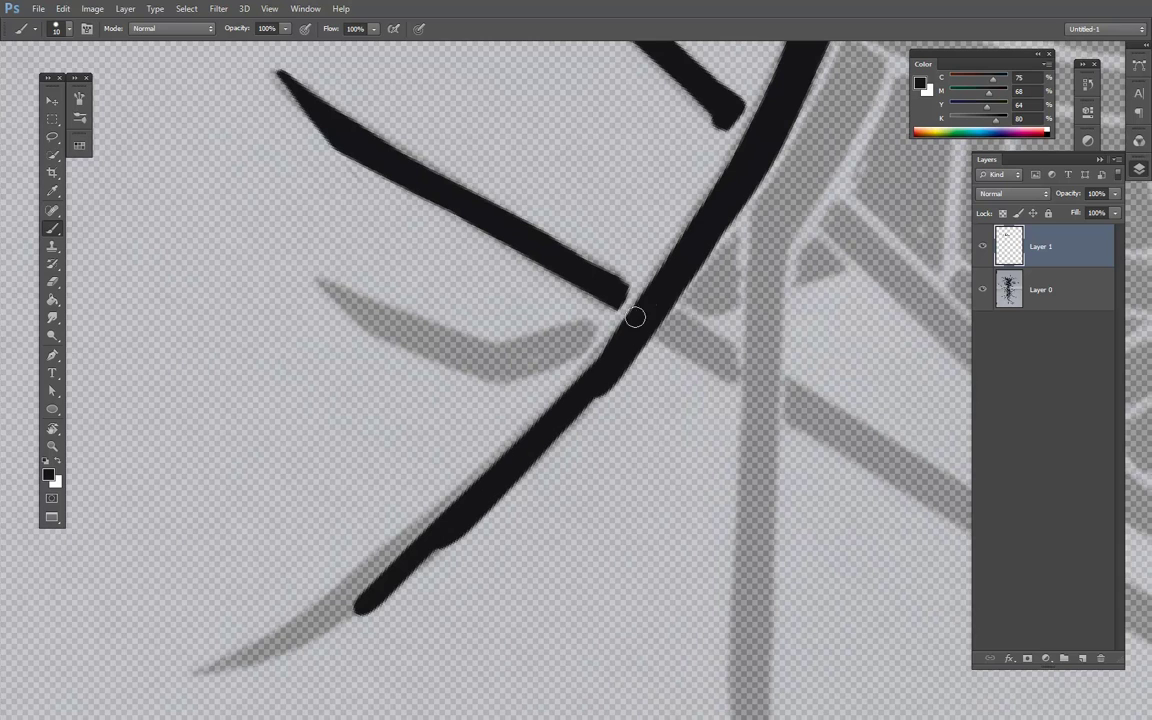
drag(536, 431, 483, 489)
mouse_move(589, 393)
mouse_down()
mouse_move(507, 494)
mouse_move(750, 247)
mouse_up()
drag(660, 322, 470, 445)
mouse_move(576, 378)
mouse_down()
mouse_move(427, 452)
mouse_move(625, 316)
mouse_move(746, 200)
mouse_move(488, 411)
mouse_move(758, 188)
mouse_up()
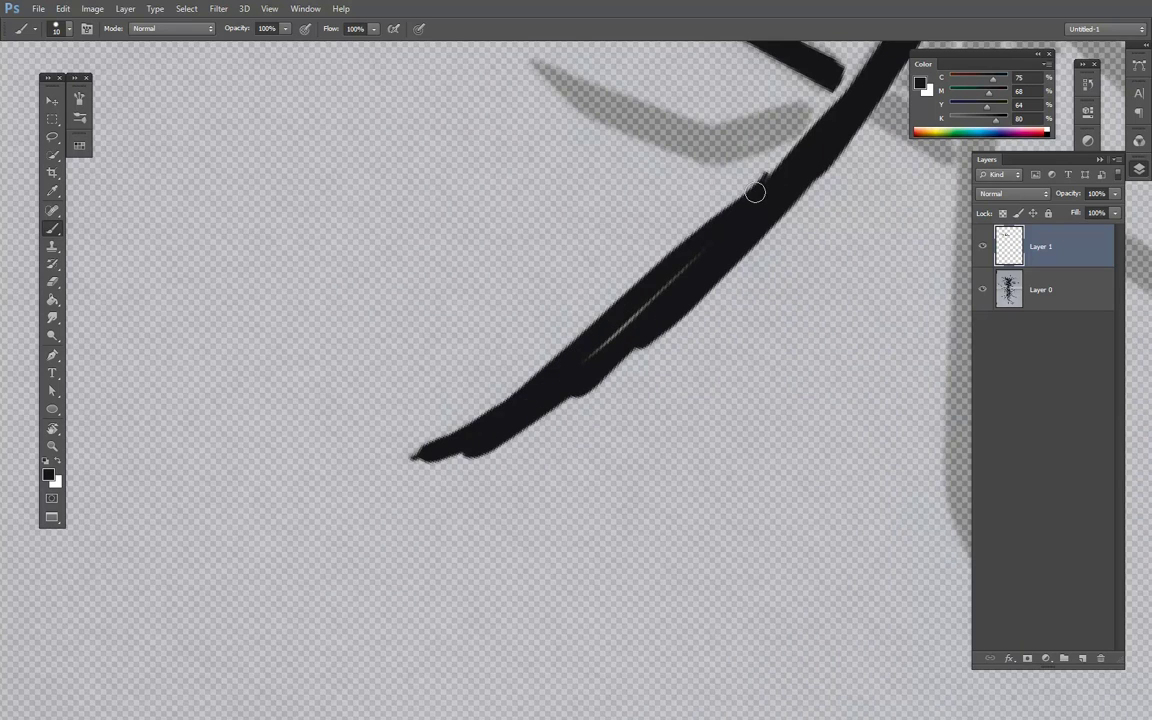
- Clean the branch edges with the eraser and thicken its upper edge with the brush
key(e)
drag(550, 346, 671, 255)
drag(782, 168, 500, 370)
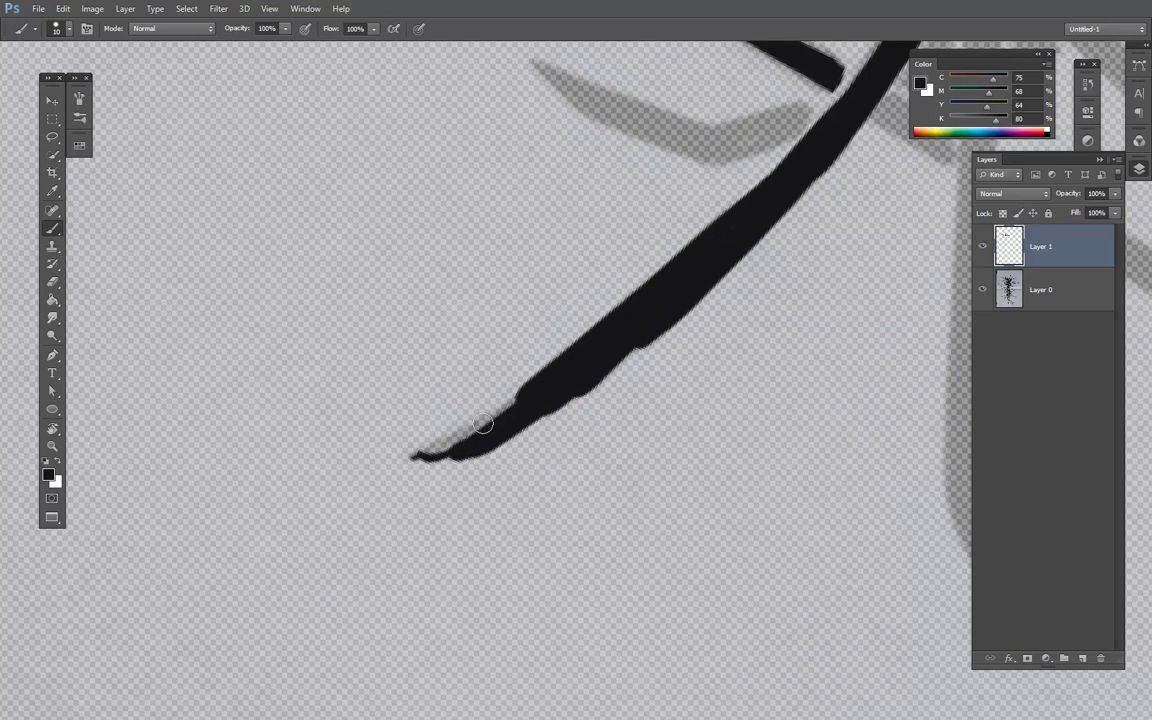
mouse_move(453, 455)
mouse_down()
mouse_move(420, 456)
mouse_move(689, 348)
mouse_up()
key(e)
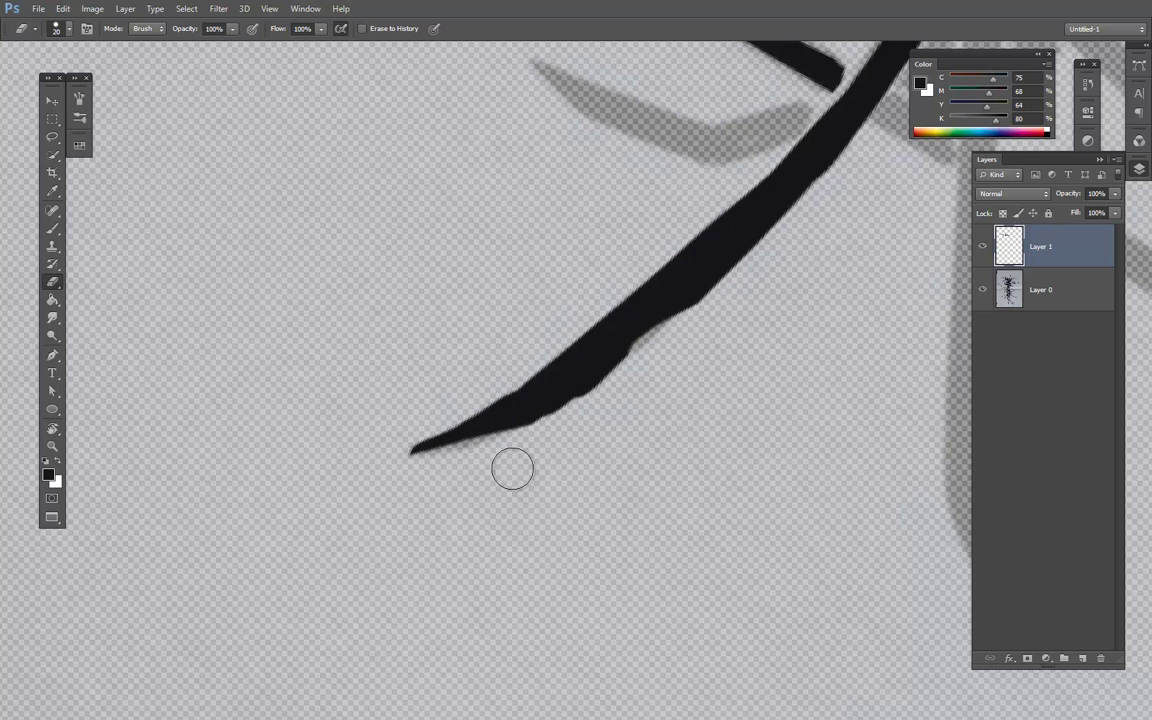
drag(818, 198, 669, 338)
key(b)
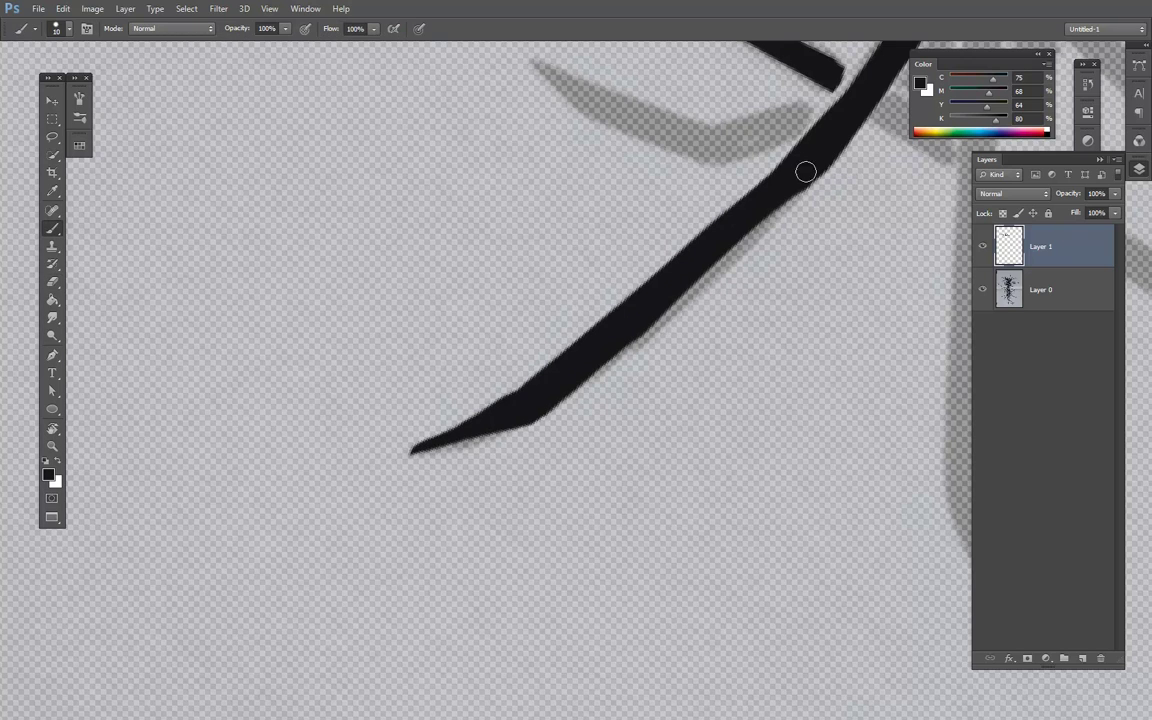
drag(805, 170, 576, 381)
drag(684, 283, 614, 362)
- Erase the notch on the branch's lower edge and shrink the eraser for finer cleanup
key(e)
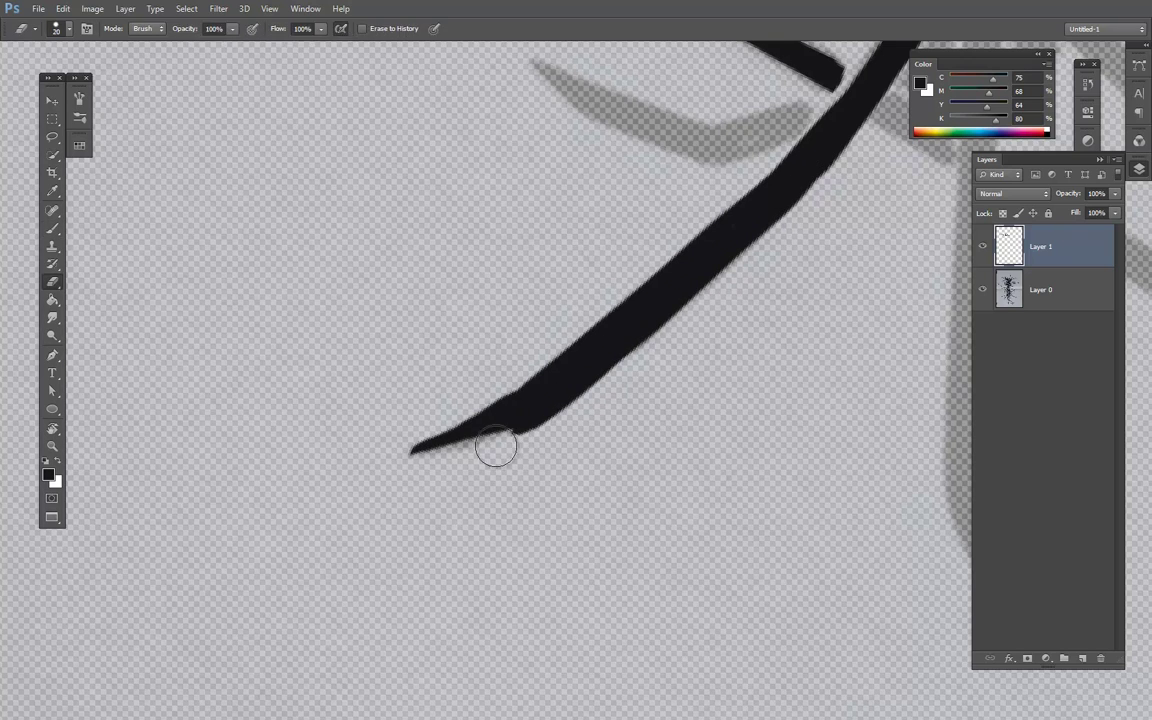
mouse_move(496, 445)
mouse_down()
mouse_move(448, 438)
mouse_move(391, 468)
mouse_move(487, 424)
mouse_move(445, 446)
mouse_up()
key(b)
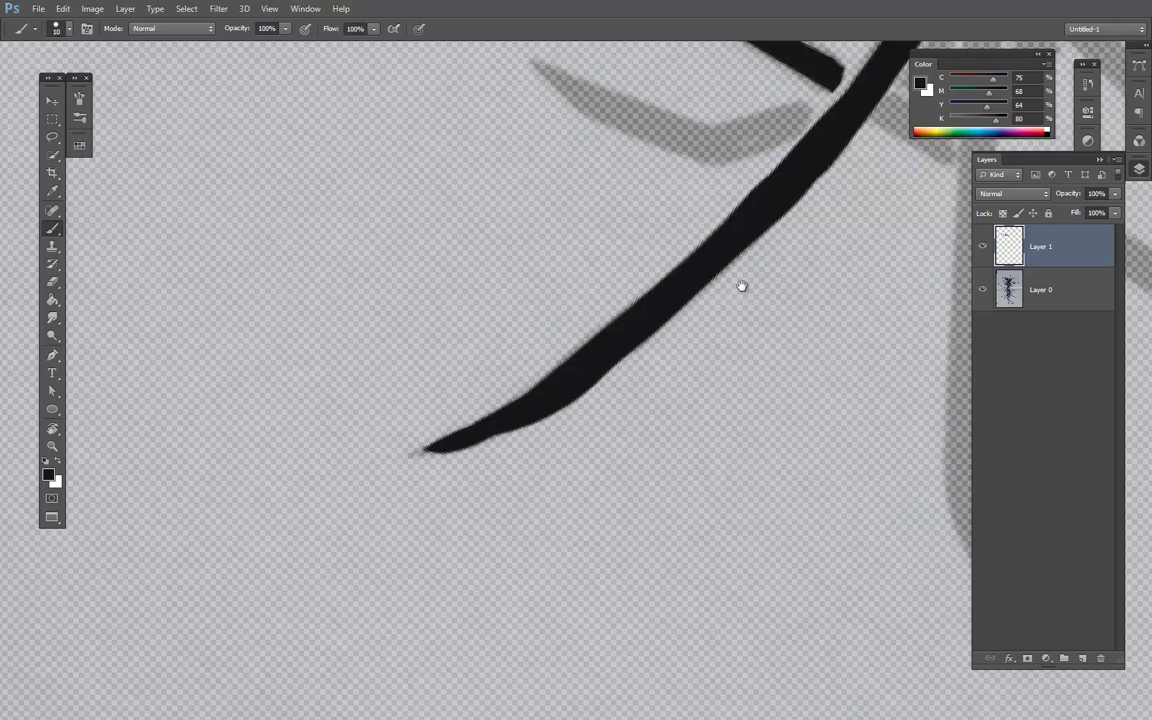
drag(742, 288, 553, 414)
key(e)
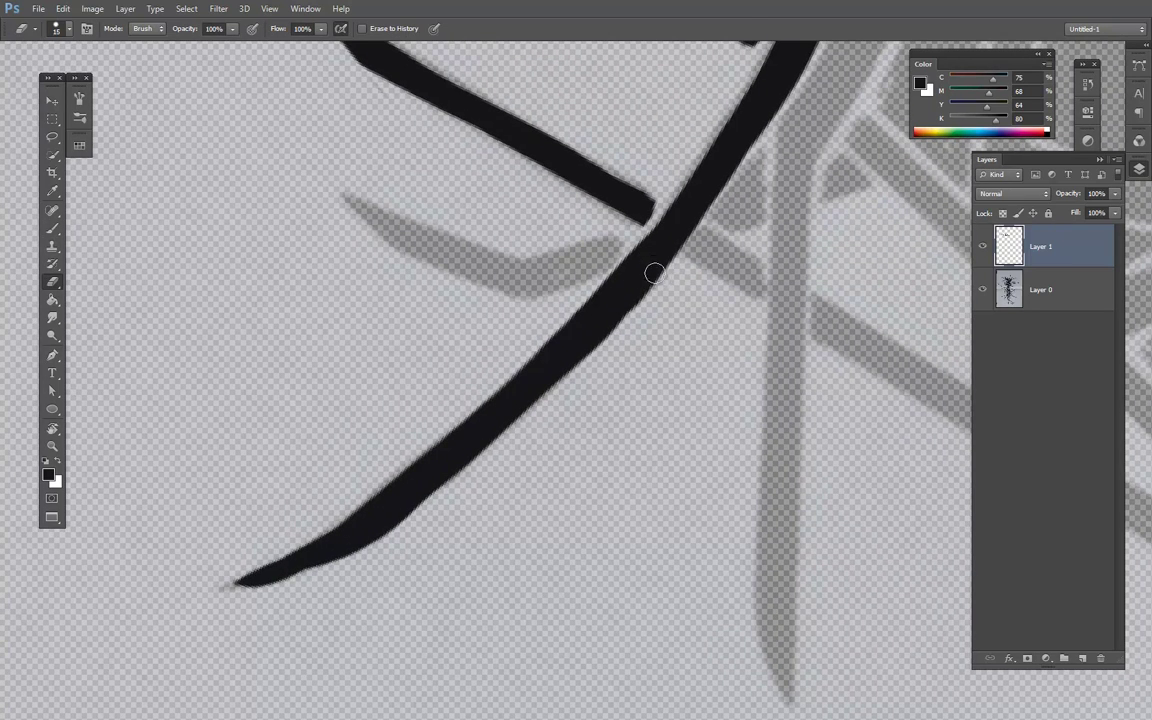
key(bracketleft)
- Paint a small dab beside the branch and rotate the view toward the short thorn
key(b)
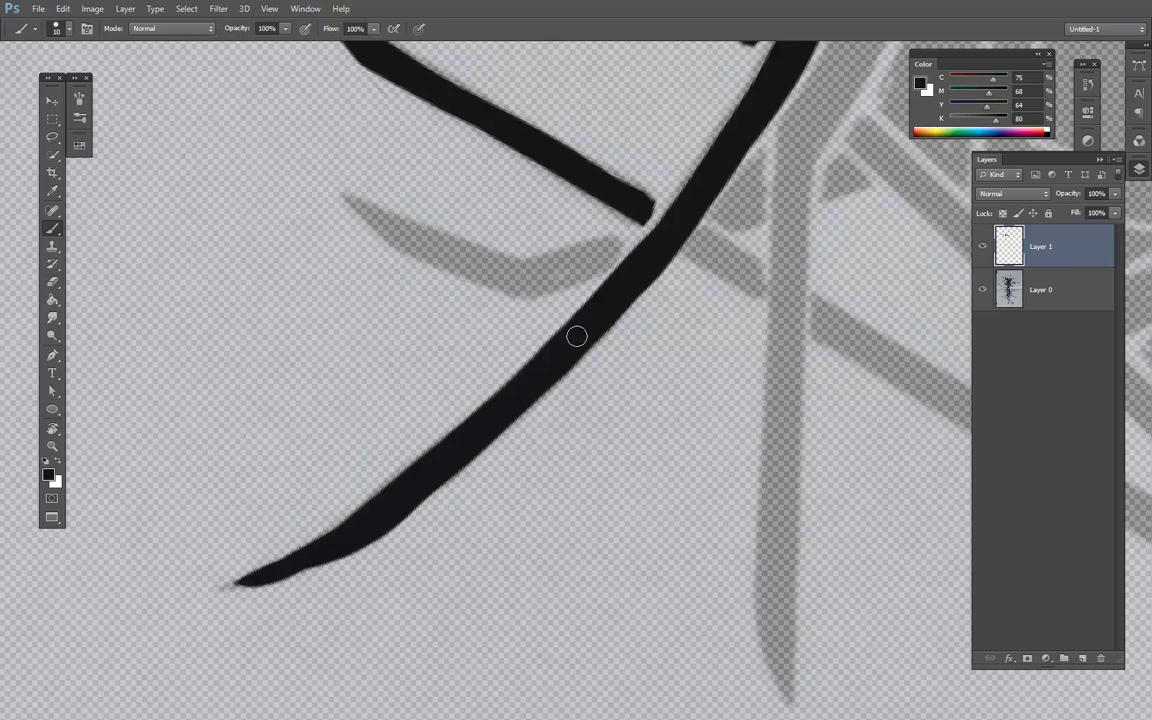
scroll(673, 362, up, 2)
scroll(650, 360, up, 1)
click(604, 360)
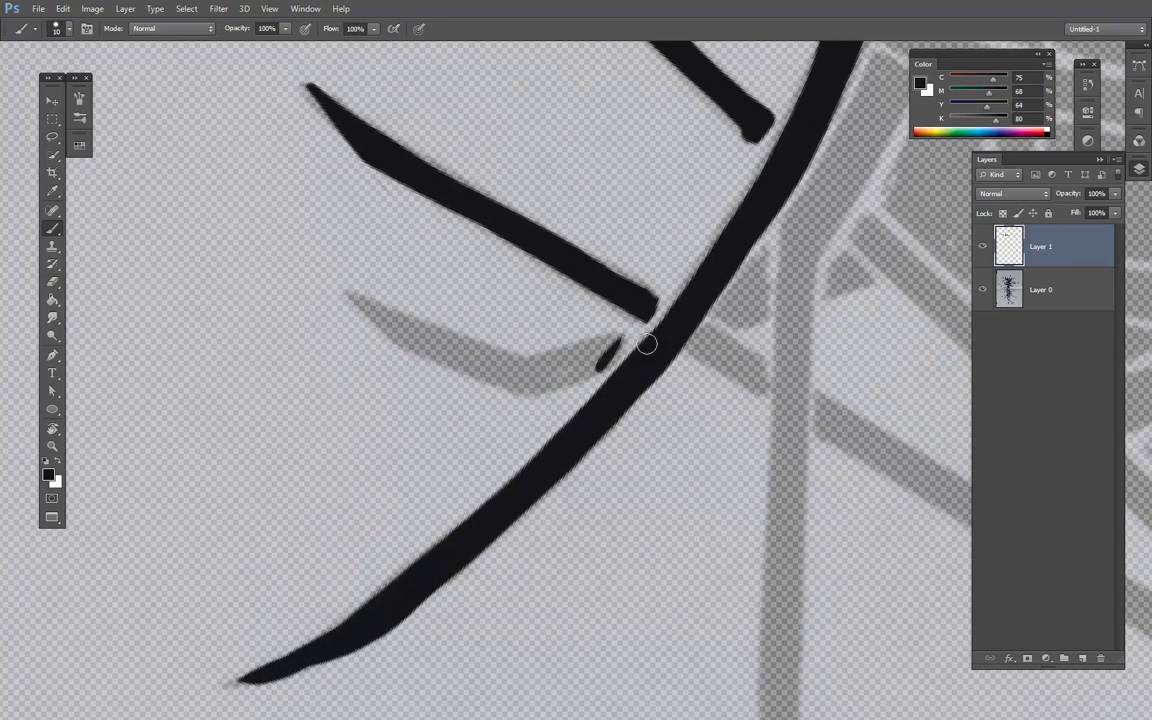
key(r)
mouse_move(648, 342)
mouse_down()
mouse_move(578, 365)
mouse_move(566, 414)
mouse_up()
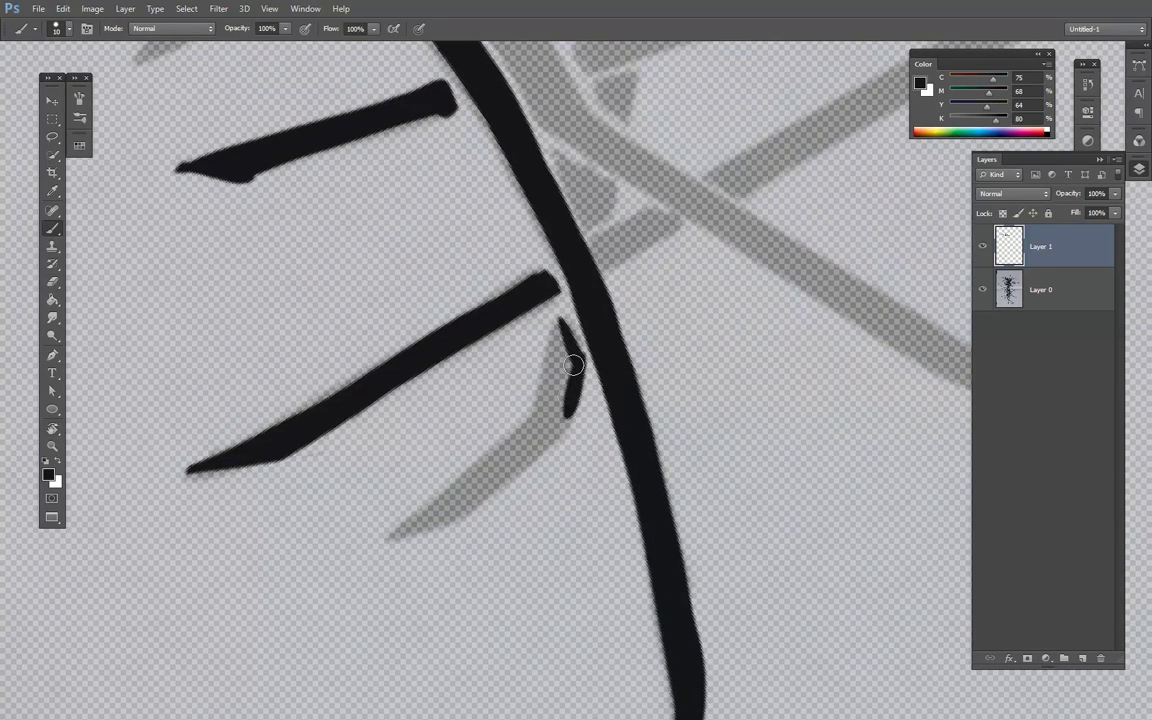
key(e)
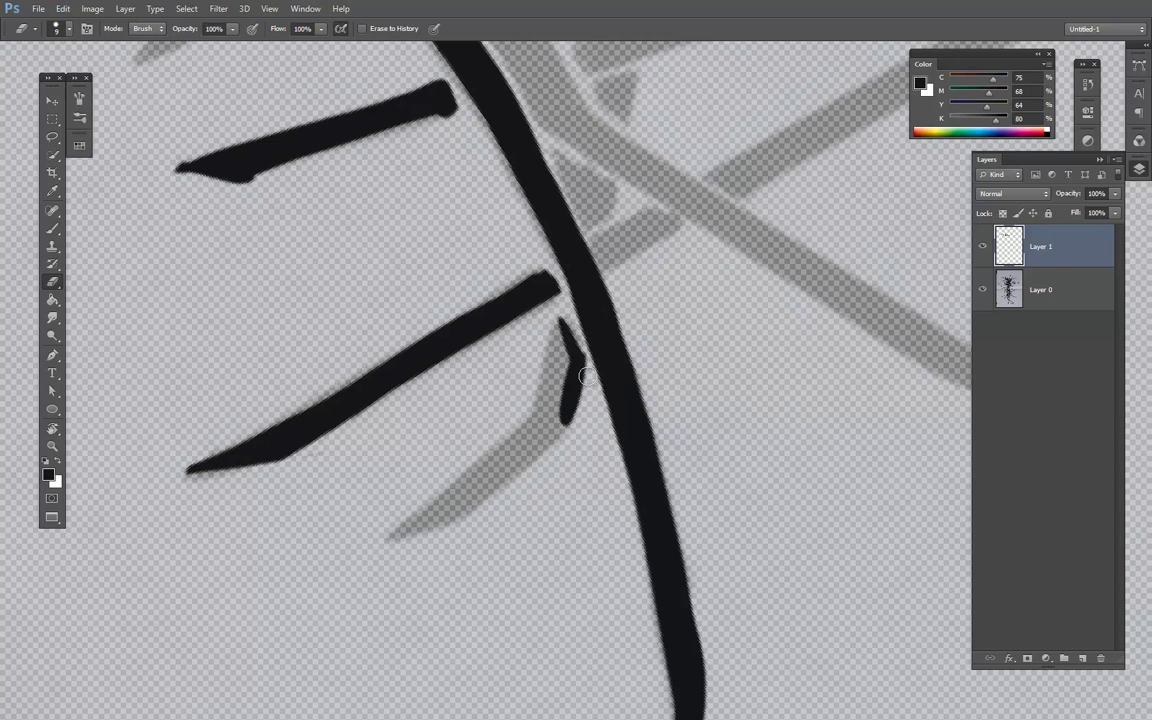
key(b)
- Build the short thorn into a solid black wedge extending down-left, then zoom out
mouse_move(559, 325)
mouse_down()
mouse_move(560, 391)
mouse_move(758, 230)
mouse_up()
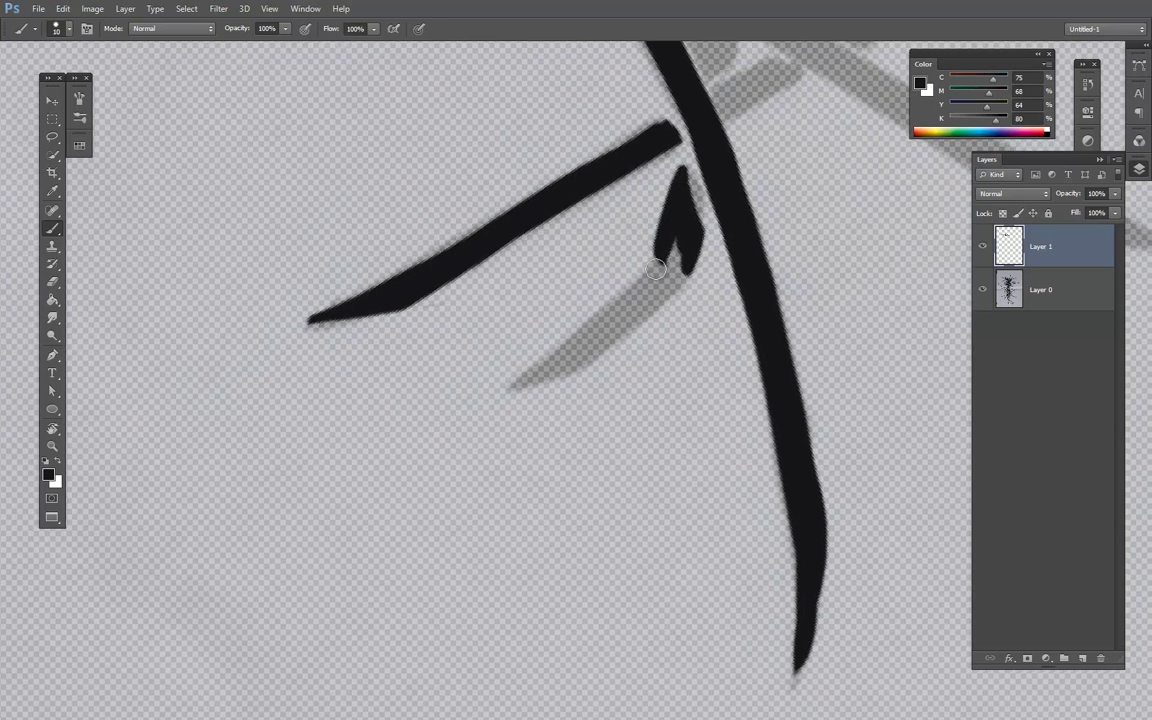
drag(674, 237, 512, 376)
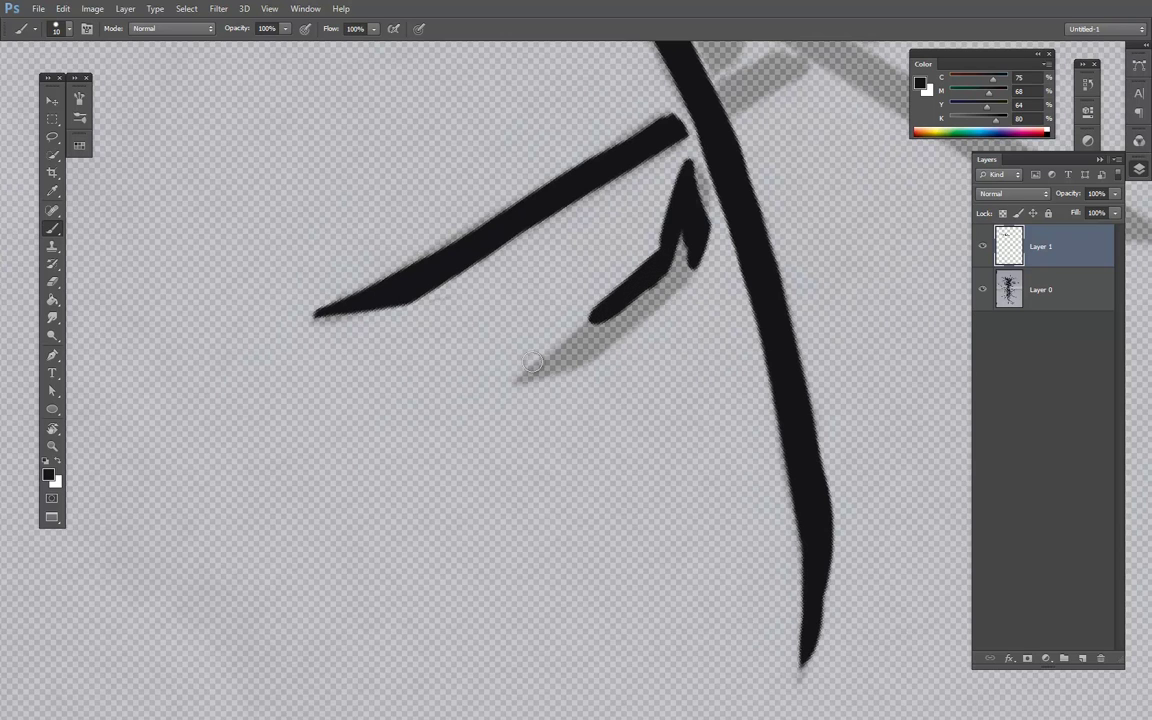
drag(597, 352, 545, 367)
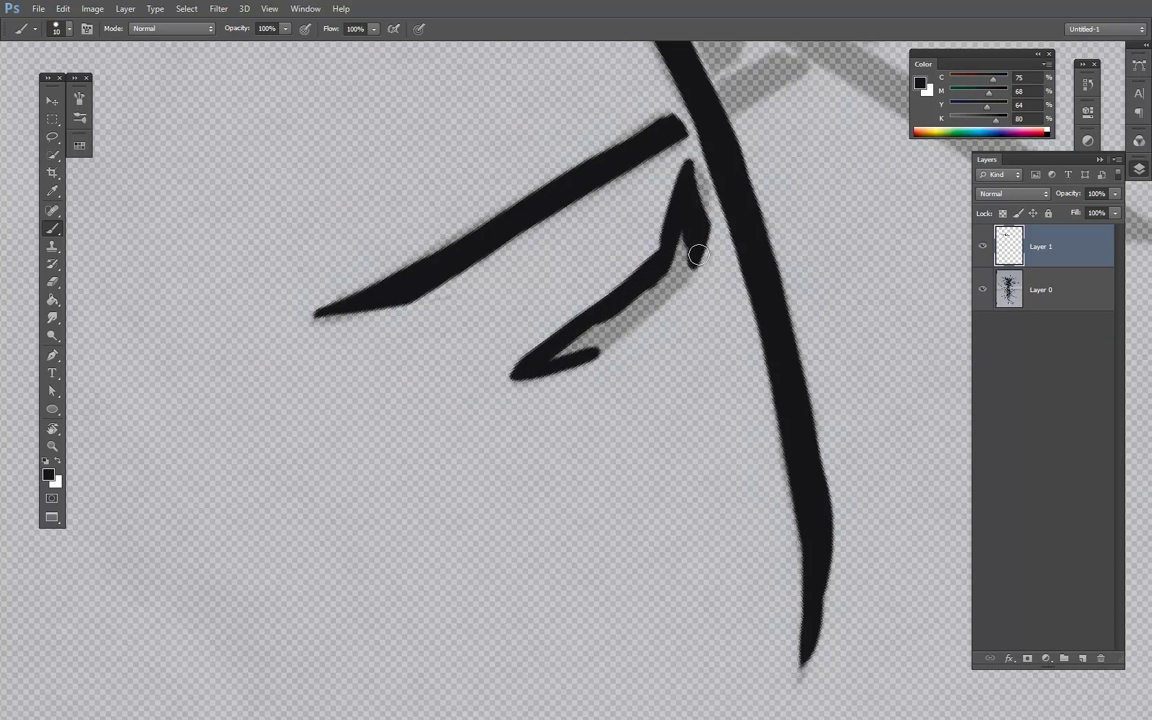
mouse_move(697, 255)
mouse_down()
mouse_move(604, 346)
mouse_move(686, 231)
mouse_move(679, 266)
mouse_up()
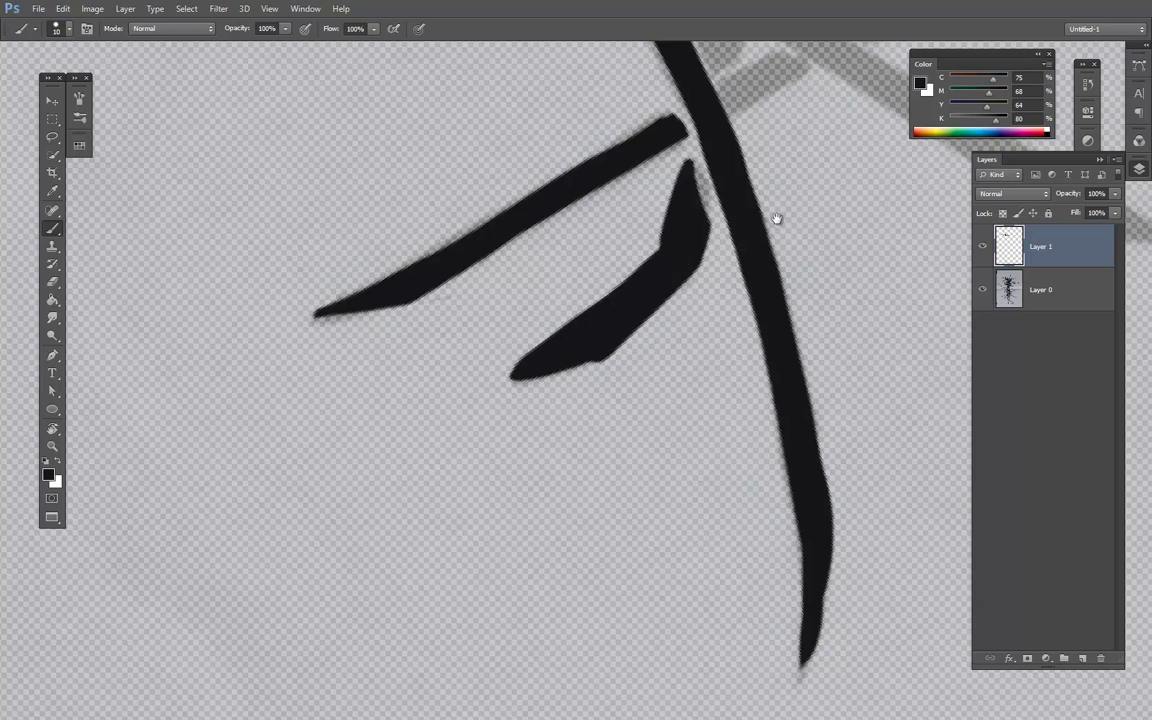
drag(774, 219, 617, 388)
drag(700, 257, 666, 279)
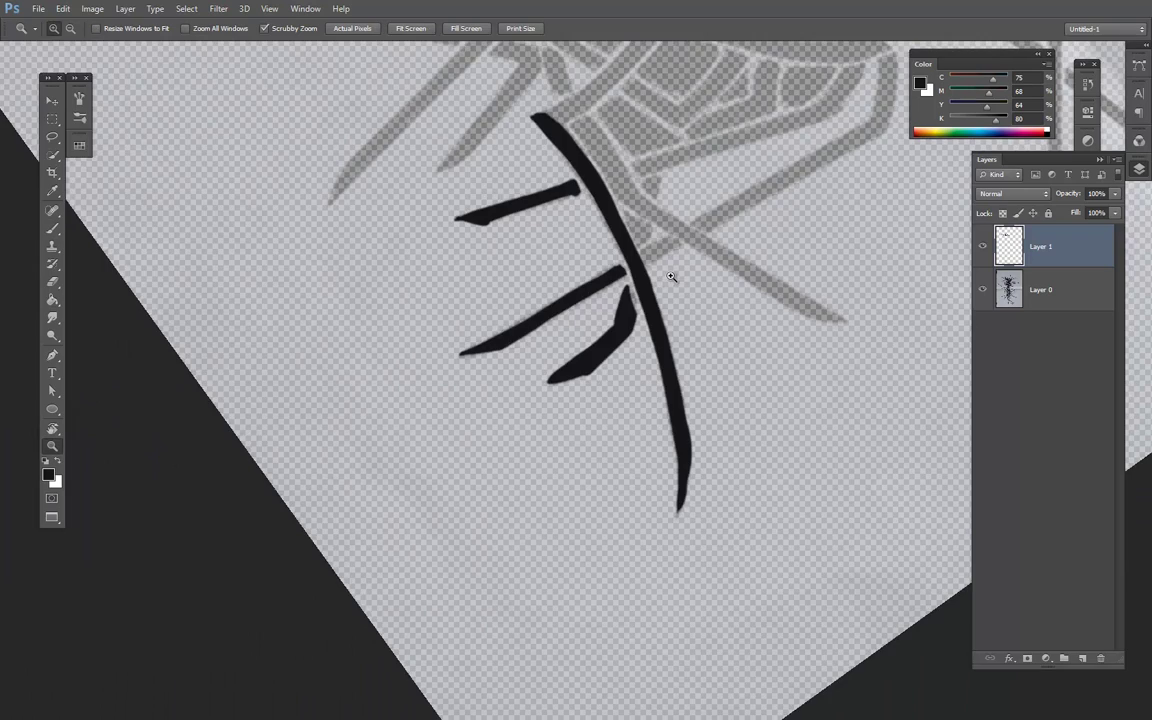
- Reset the rotated view to upright and zoom in on the black strokes
key(Escape)
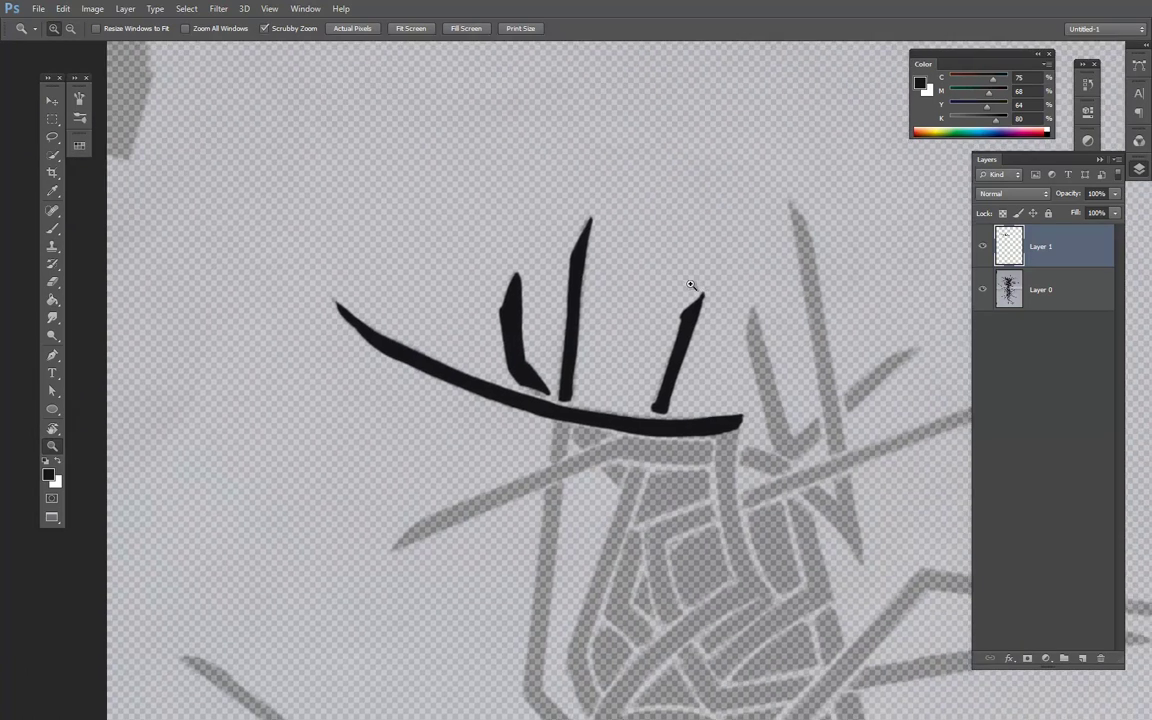
mouse_move(743, 334)
mouse_down()
mouse_move(722, 298)
mouse_move(690, 300)
mouse_up()
mouse_move(761, 337)
mouse_down()
mouse_move(674, 266)
mouse_move(613, 260)
mouse_up()
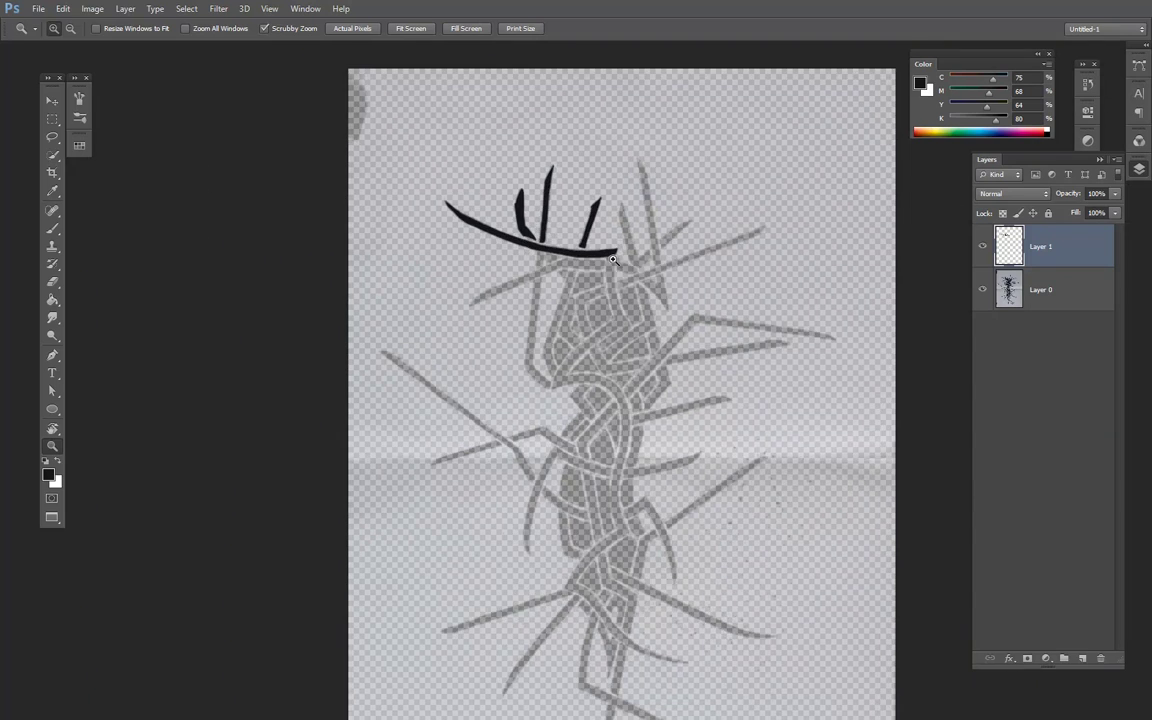
click(613, 260)
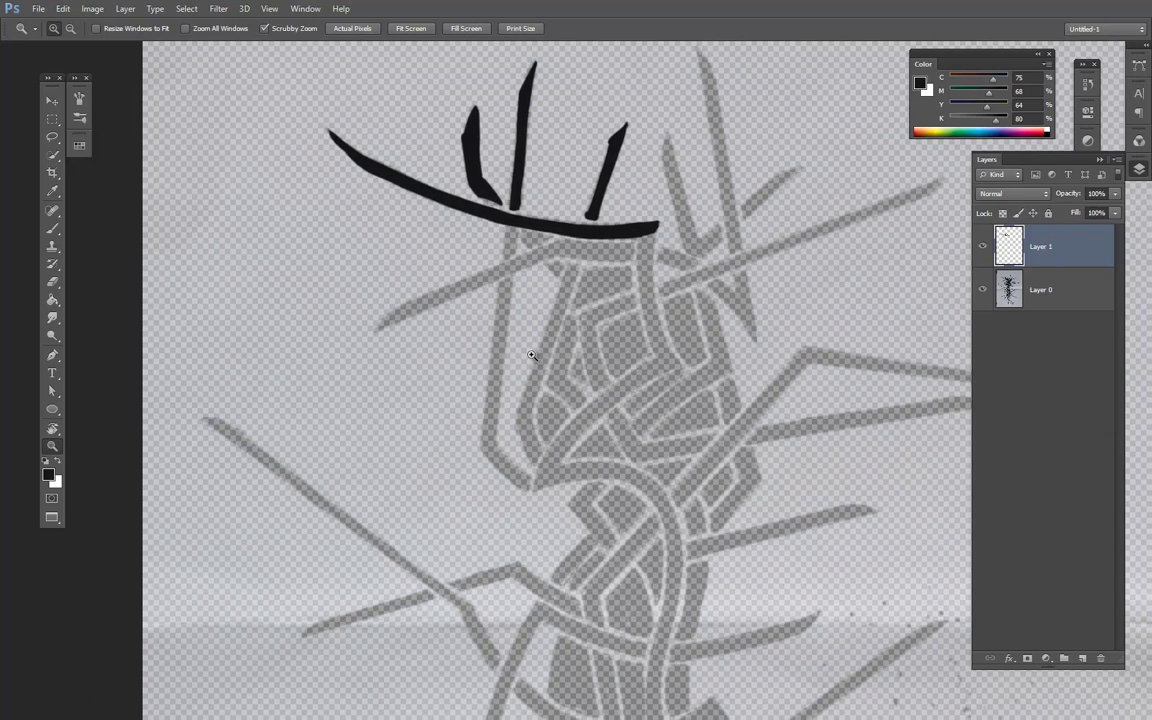
- Toggle Layer 1's visibility twice to compare strokes with the scan, then select Layer 0
click(982, 248)
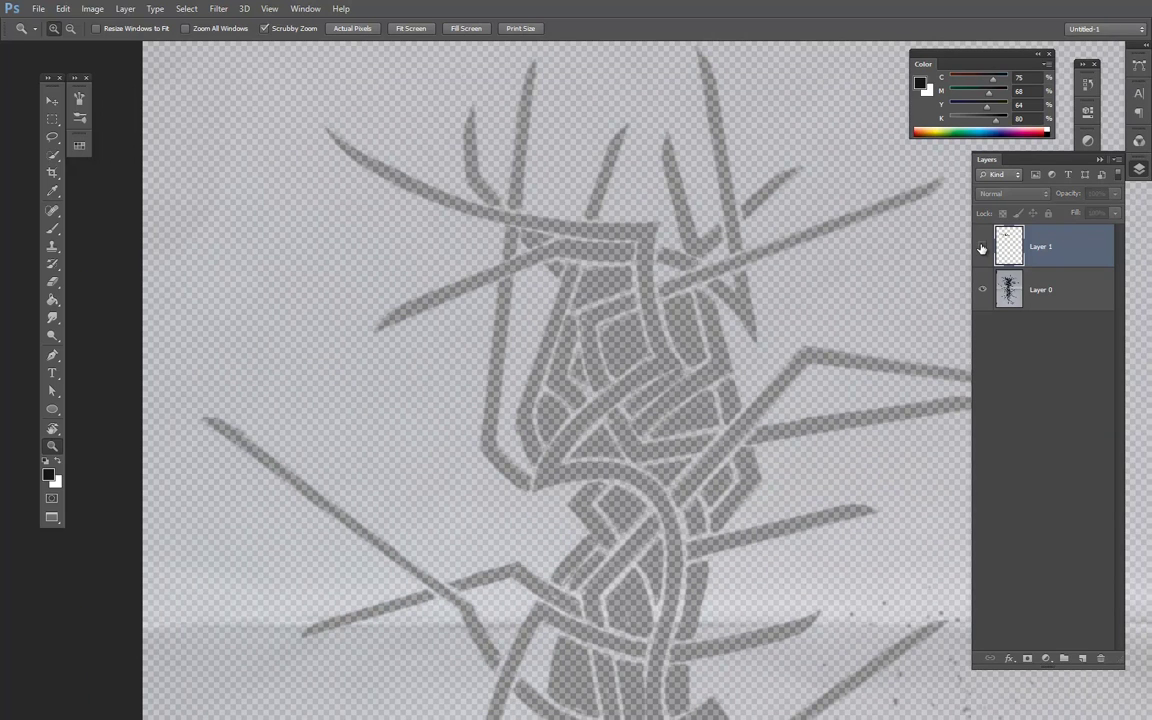
click(982, 248)
click(982, 248)
click(982, 249)
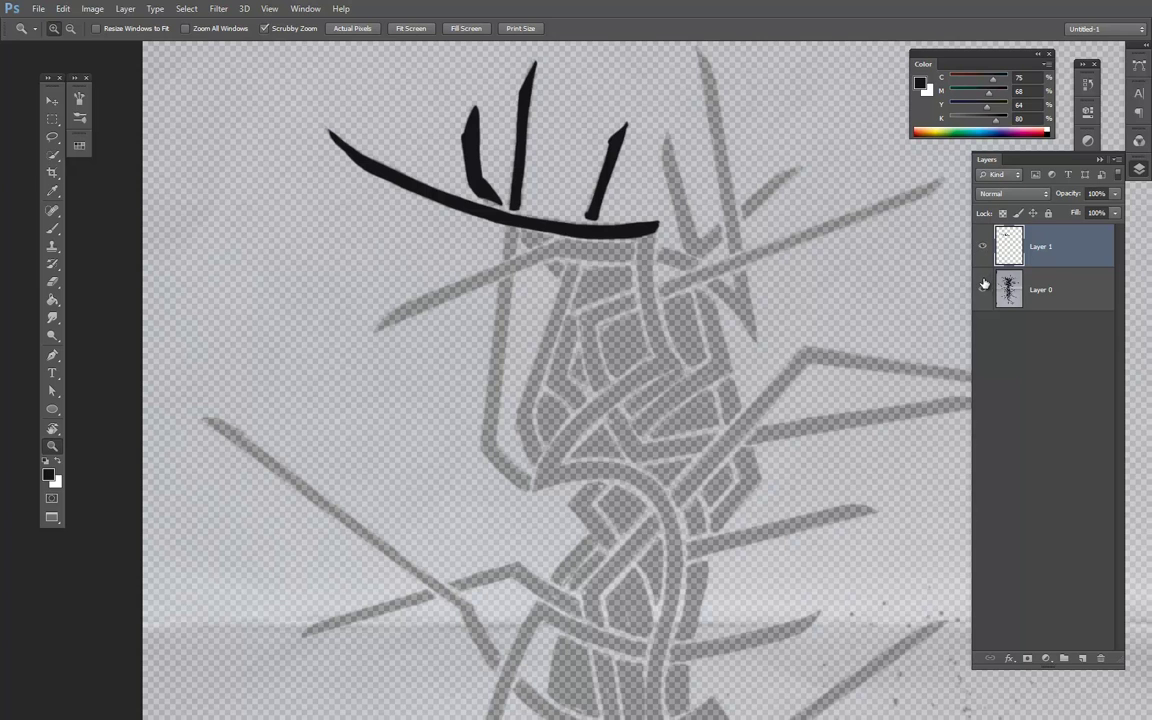
click(1041, 305)
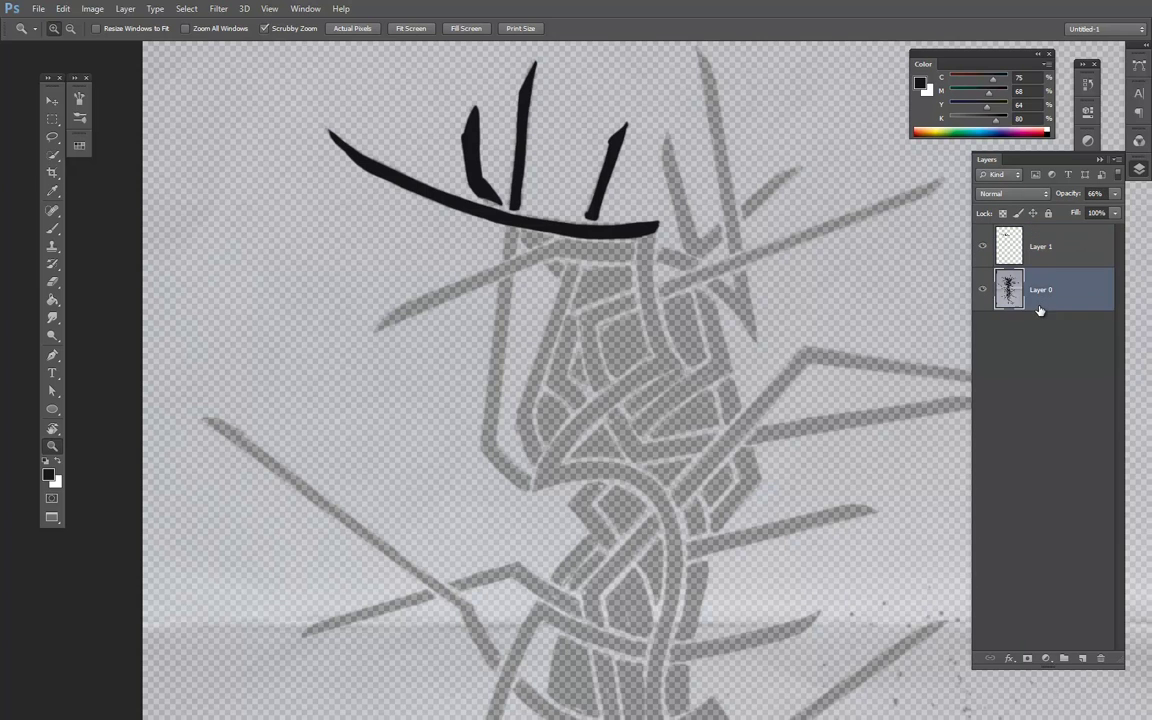
- Add a new layer above the scan and fill it with white using the Paint Bucket
click(1064, 659)
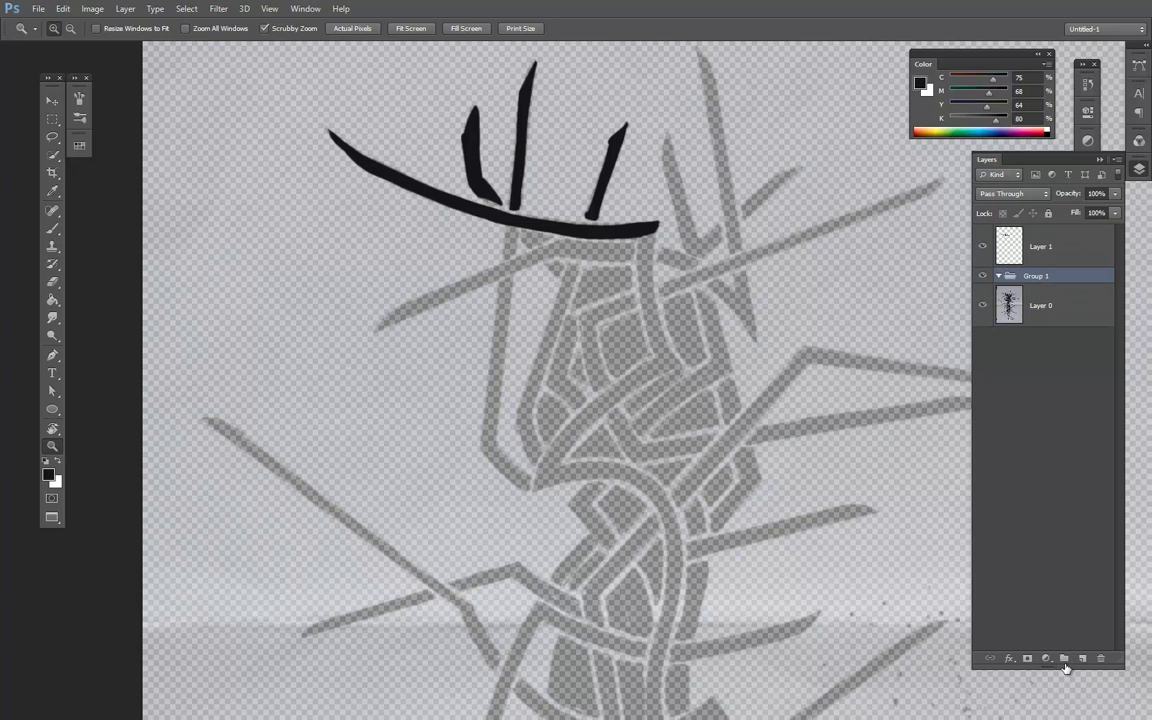
key(ctrl+z)
click(1082, 659)
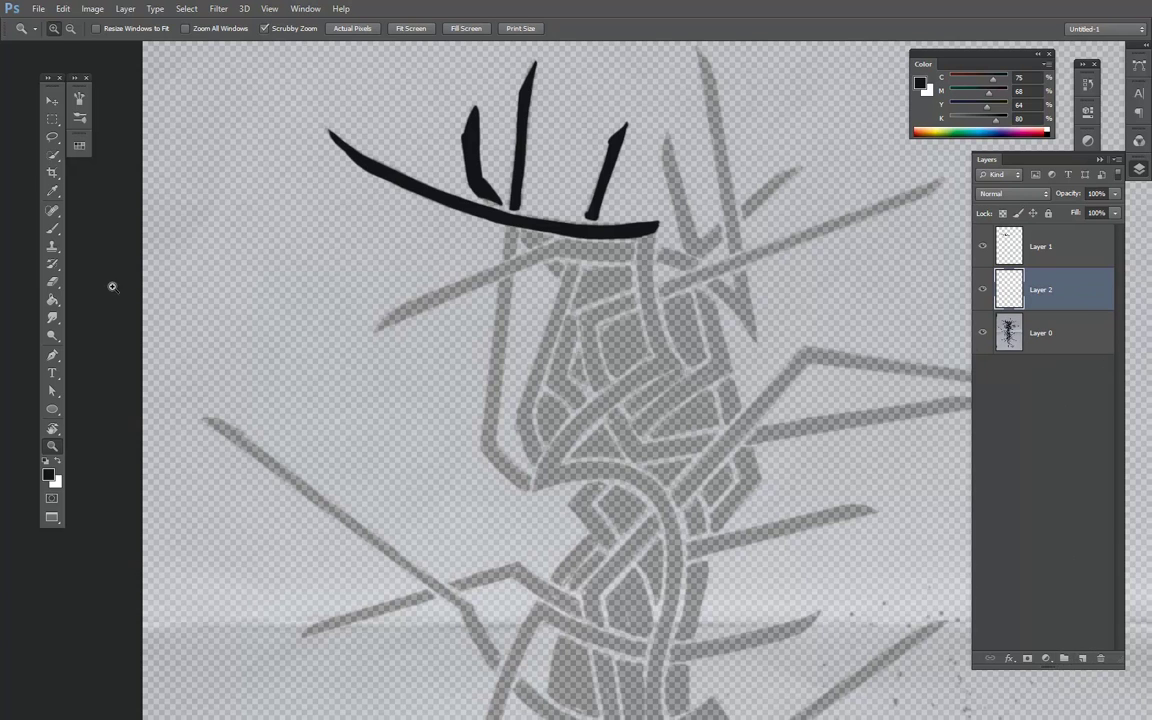
key(x)
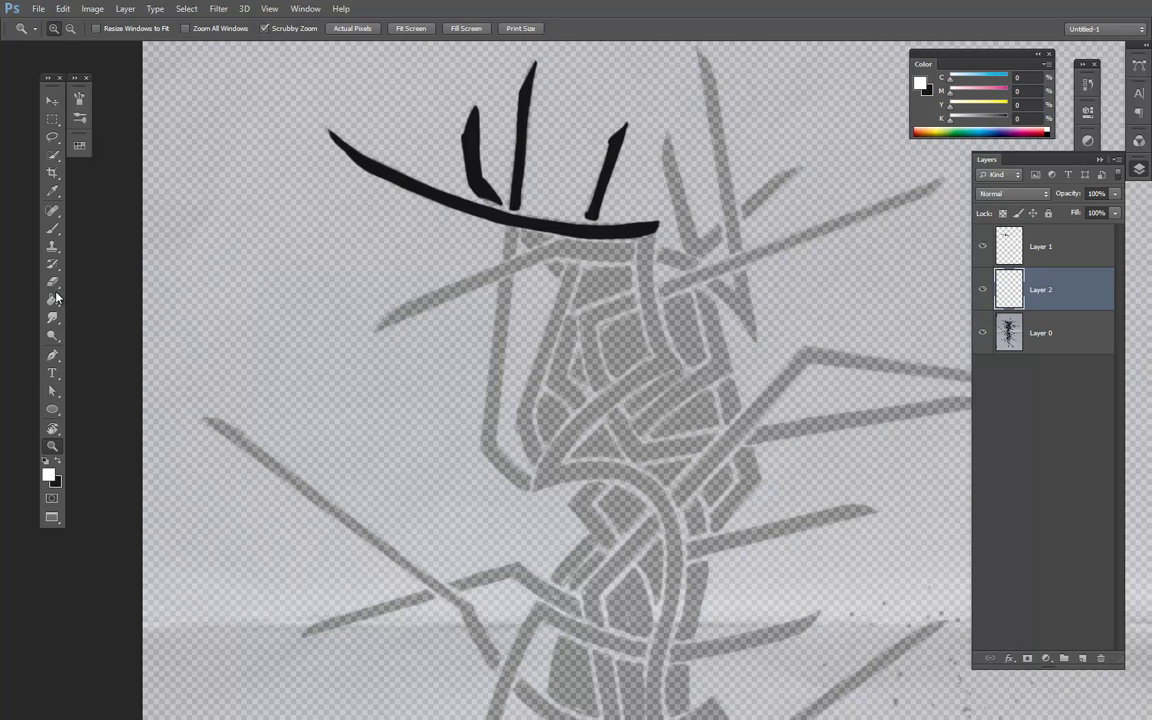
click(55, 298)
click(303, 345)
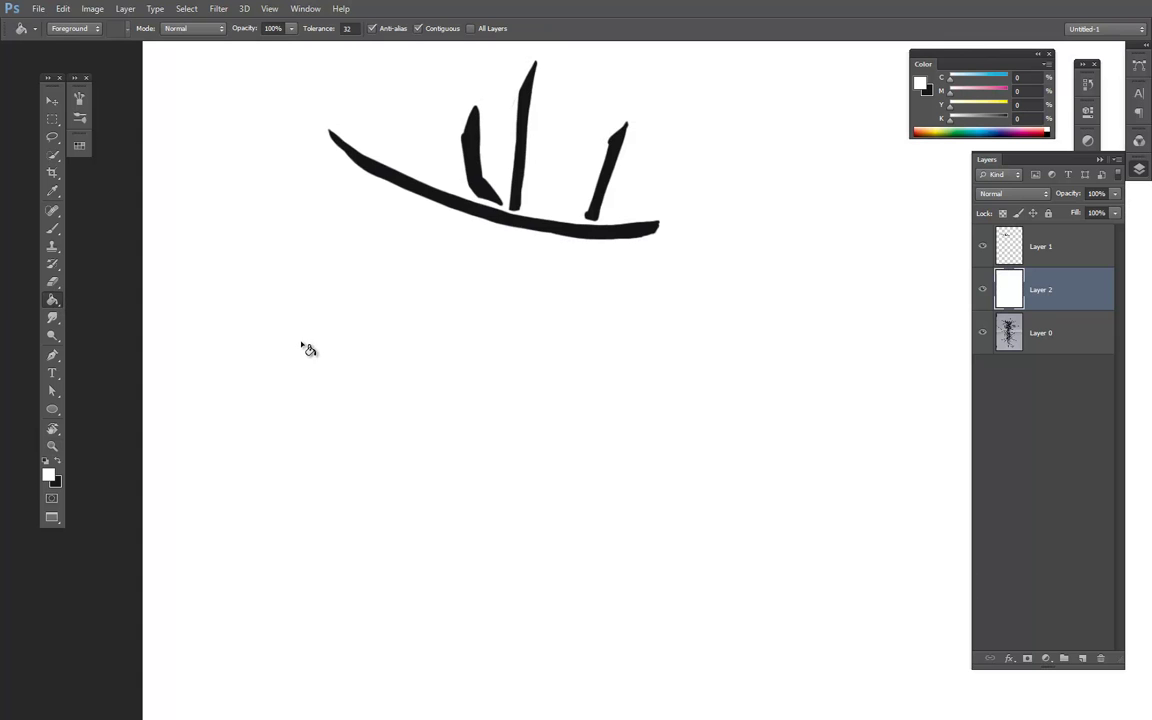
- Zoom out and toggle Layer 1 and Layer 2 visibility to check the strokes, leaving Layer 1 selected
key(z)
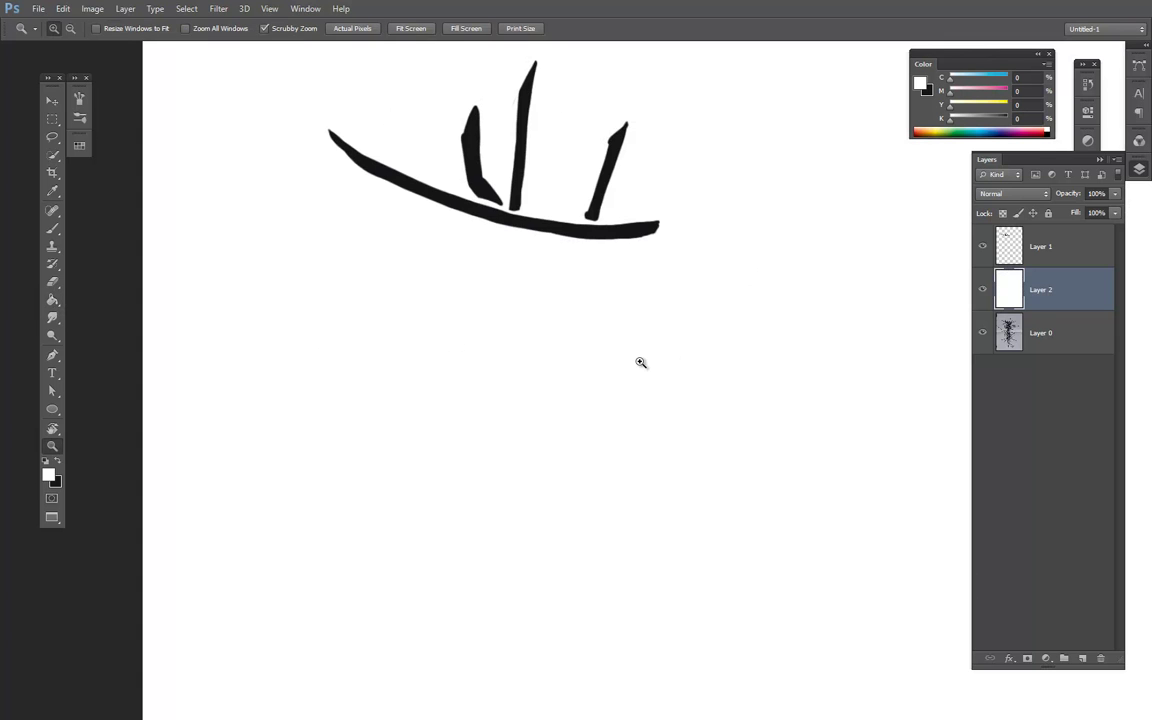
scroll(607, 386, down, 3)
scroll(591, 396, down, 1)
scroll(589, 337, down, 1)
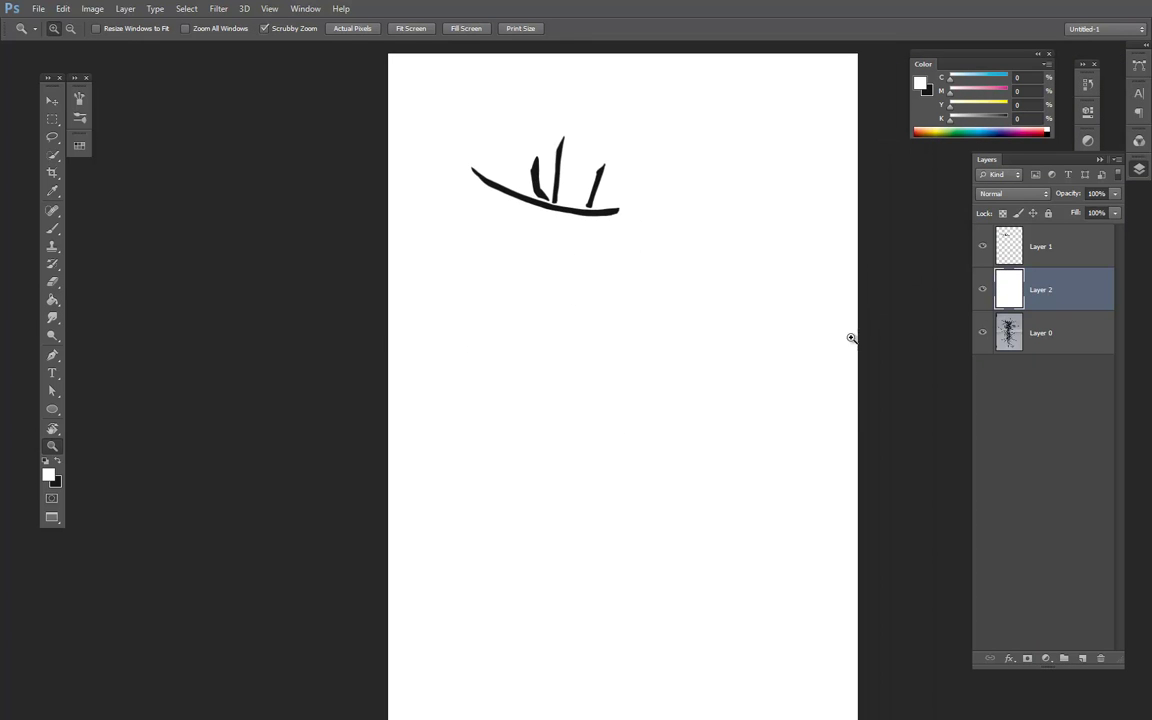
click(981, 247)
click(981, 247)
click(981, 247)
click(981, 247)
click(983, 291)
click(983, 291)
key(alt+bracketright)
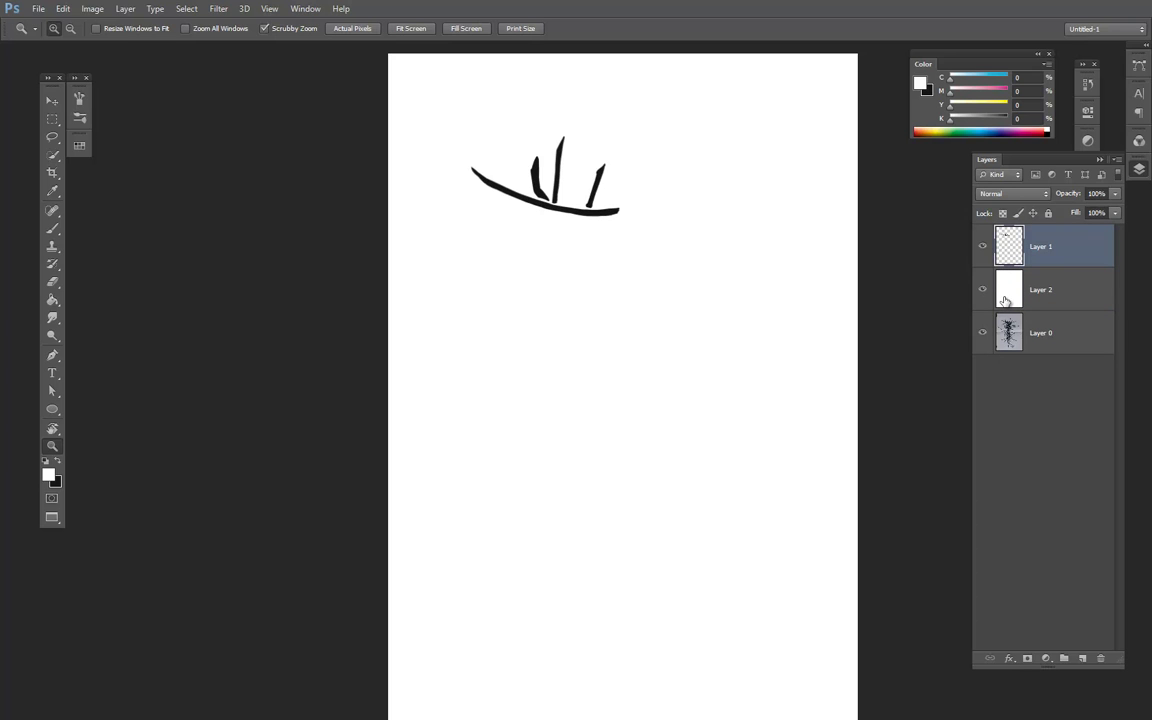
click(1007, 300)
click(1006, 265)
- Scale the Layer 1 strokes to about 66%, then move them up about 74 px and left
key(v)
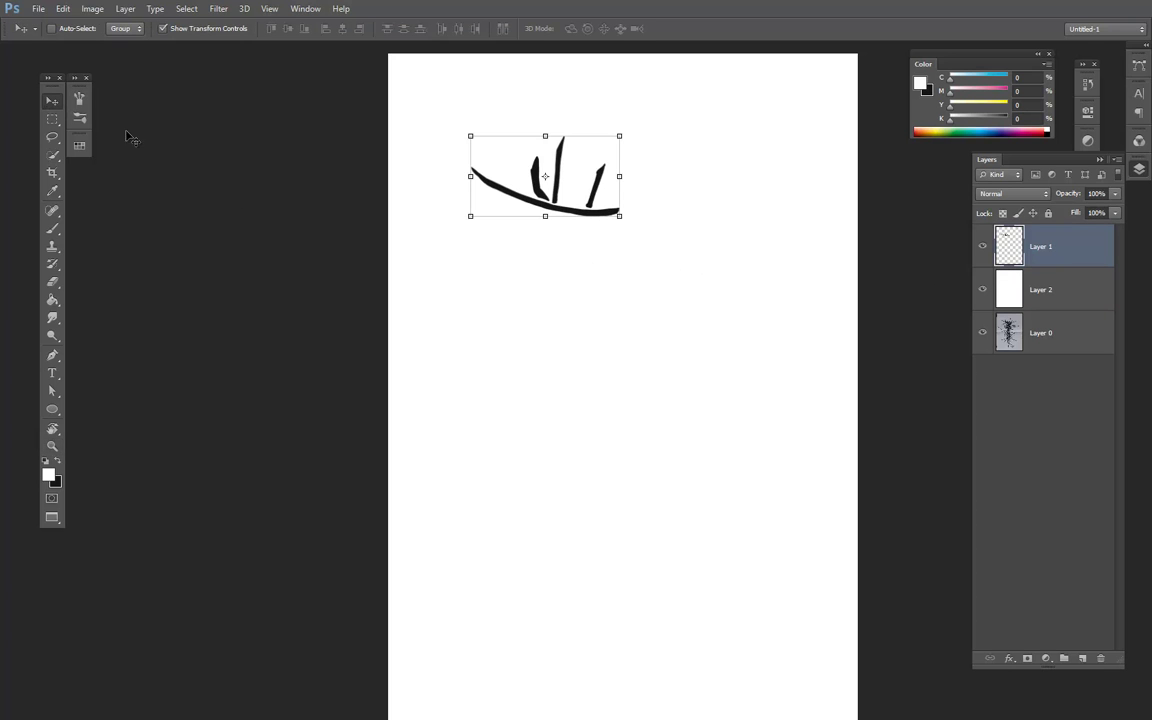
drag(593, 205, 613, 357)
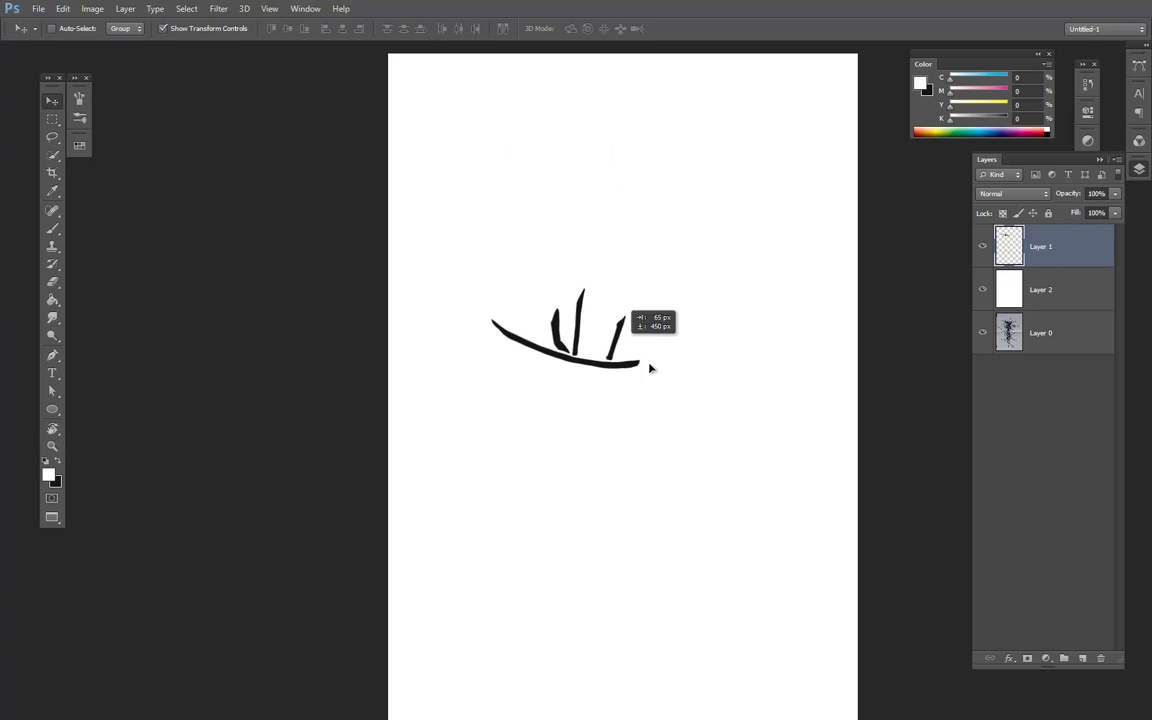
drag(640, 288, 590, 315)
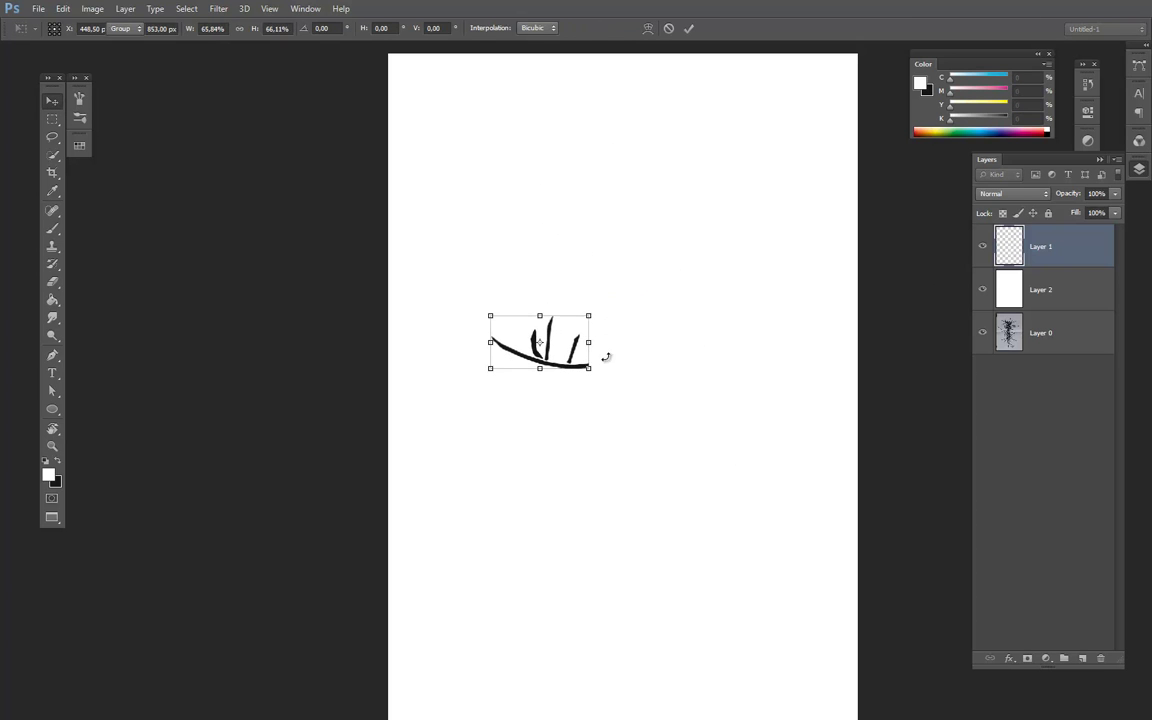
key(Return)
drag(566, 278, 563, 204)
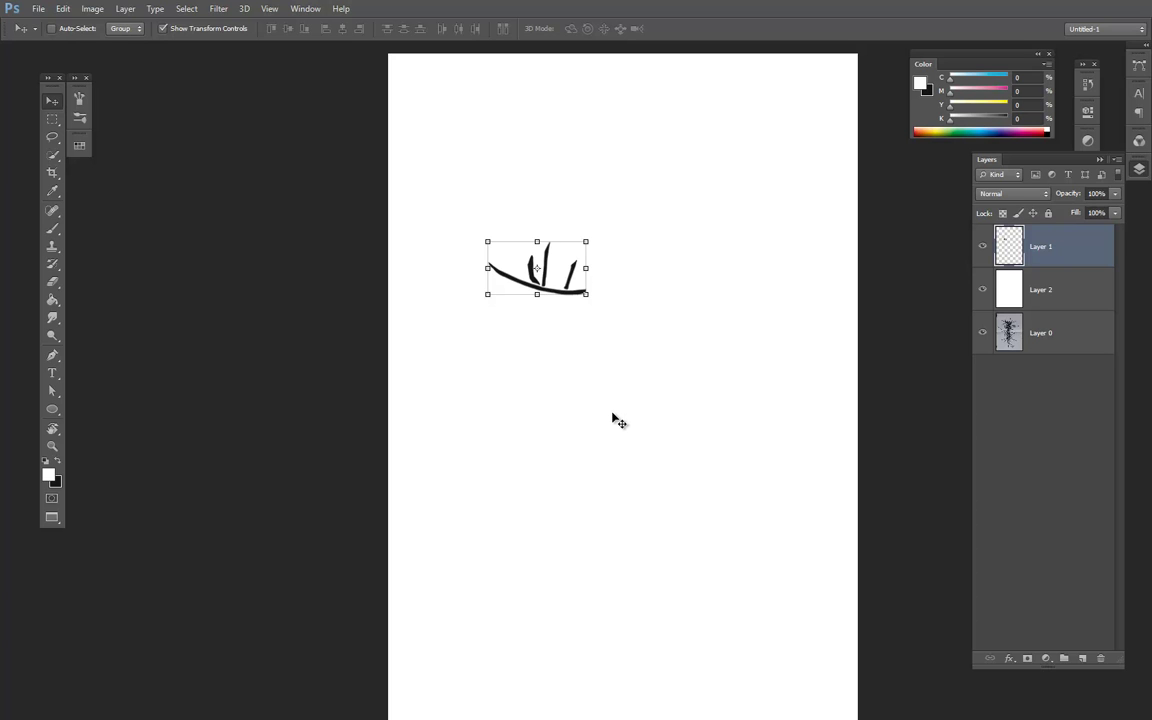
drag(515, 255, 498, 191)
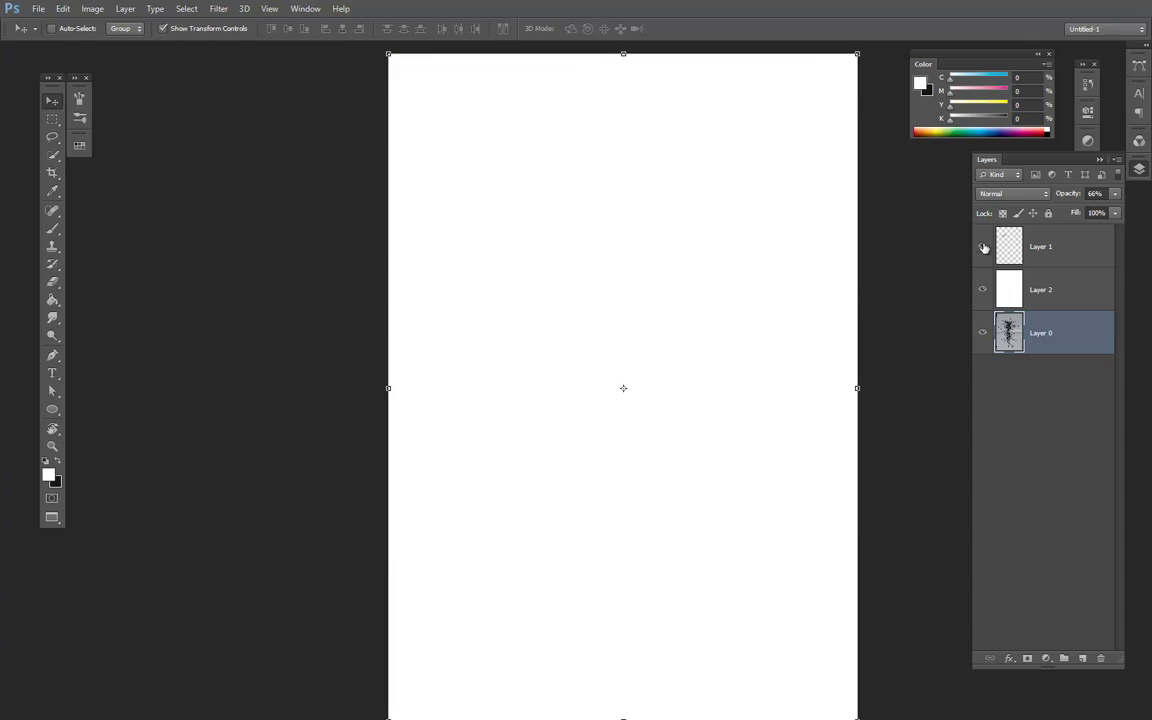
- Make Layer 1 visible again to show the shrunken black thorns
click(982, 246)
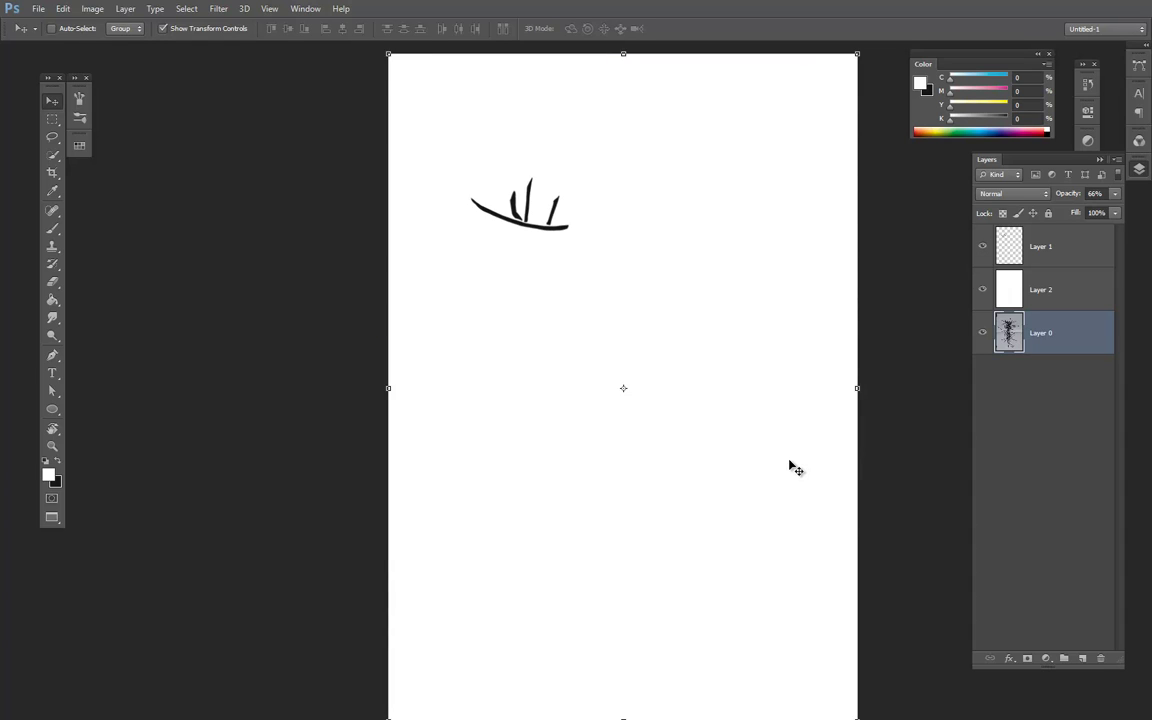